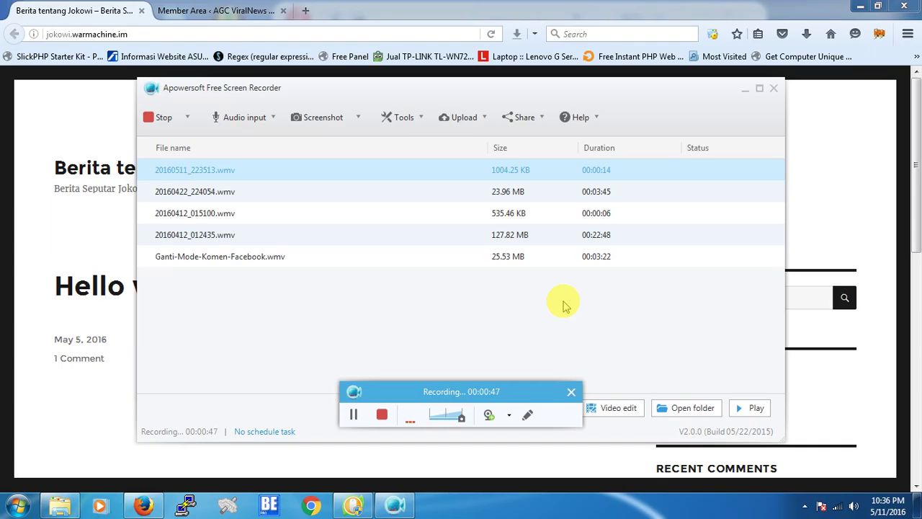
Minimize the Apowersoft Free Screen Recorder window so the Berita tentang Jokowi blog shows.
click(746, 90)
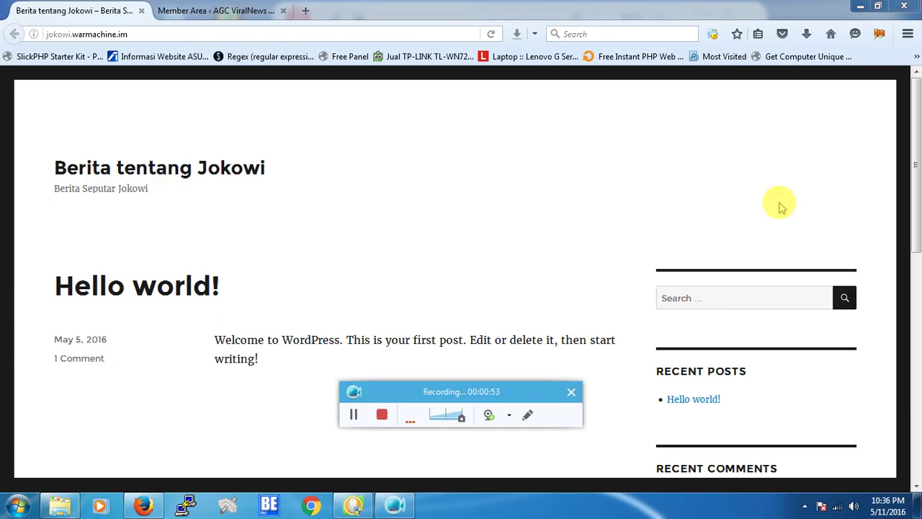
Append /wp-admin to the site address to reach the admin login page.
drag(915, 148, 914, 81)
click(173, 33)
click(189, 33)
text(/wp-admin)
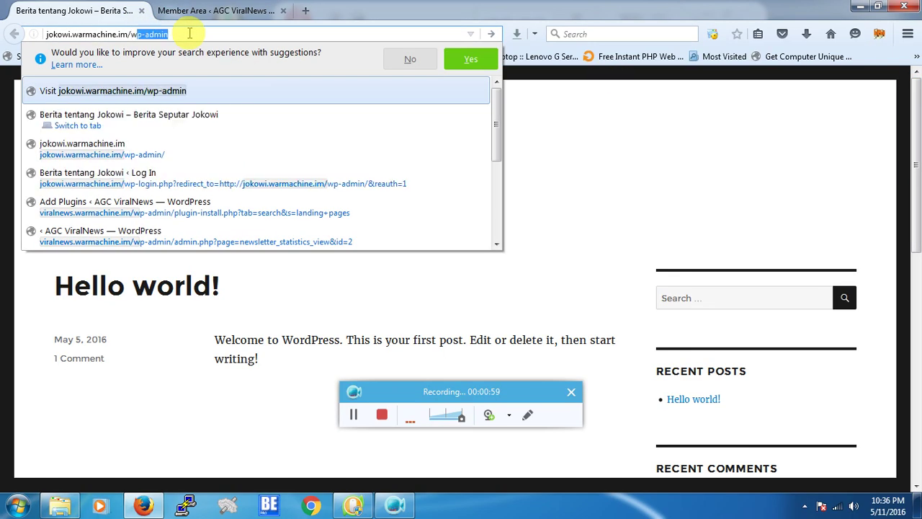
key(Return)
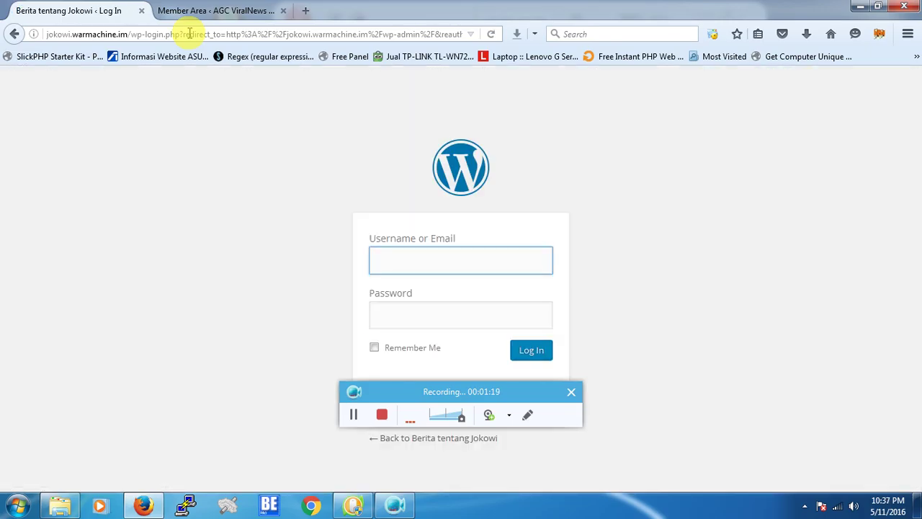
Log in as admin with the account password and Remember Me ticked.
text(admin)
key(Tab)
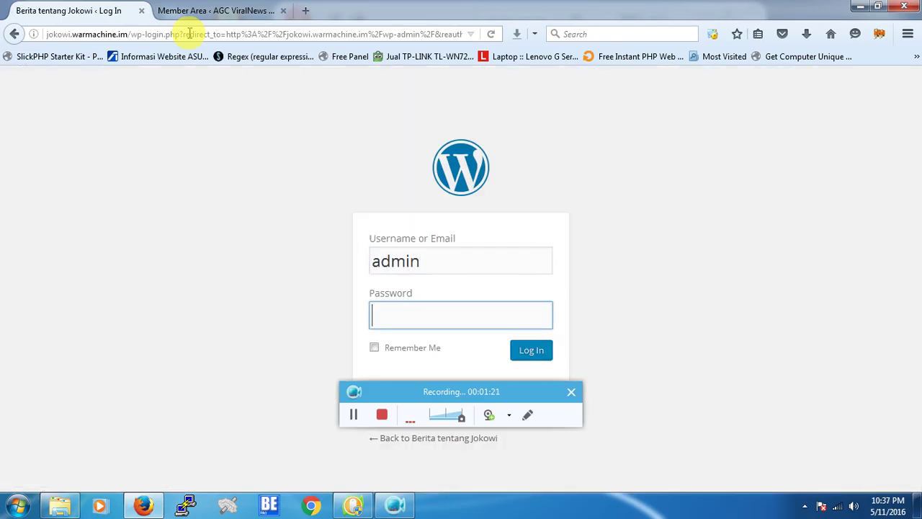
text(•••••••••)
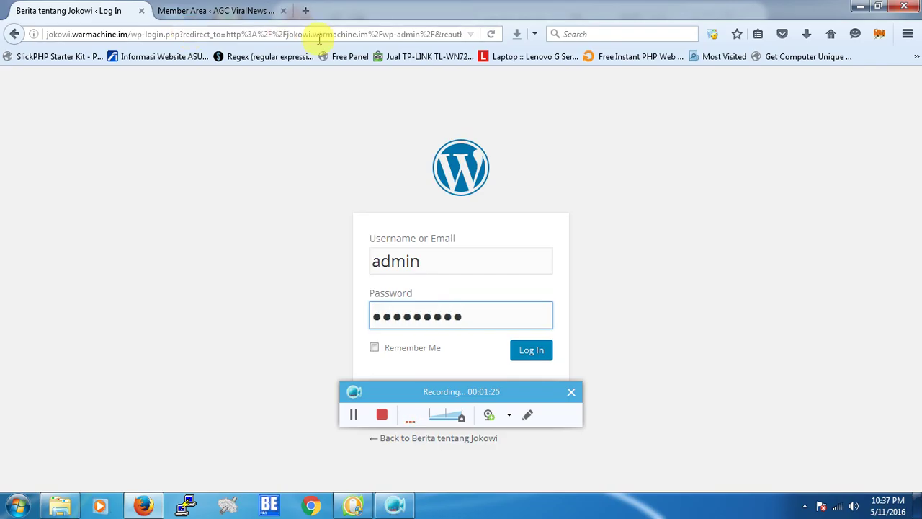
click(569, 392)
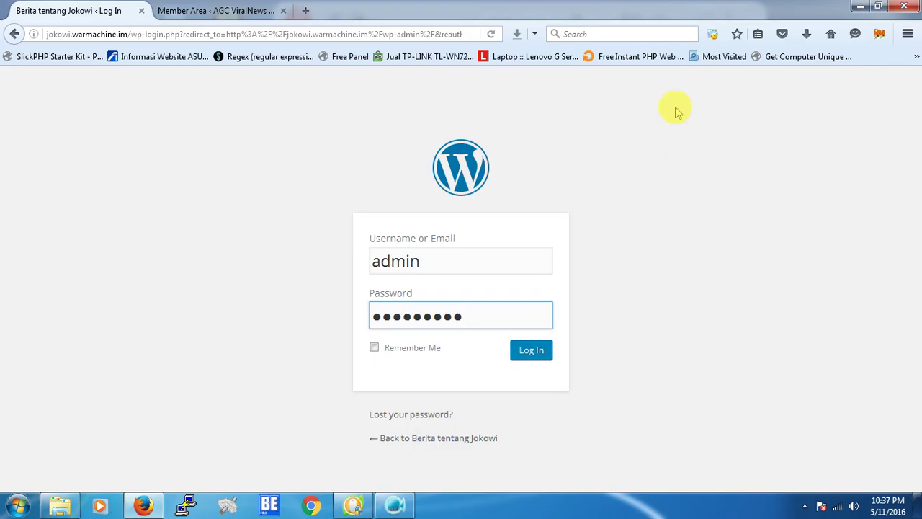
click(396, 350)
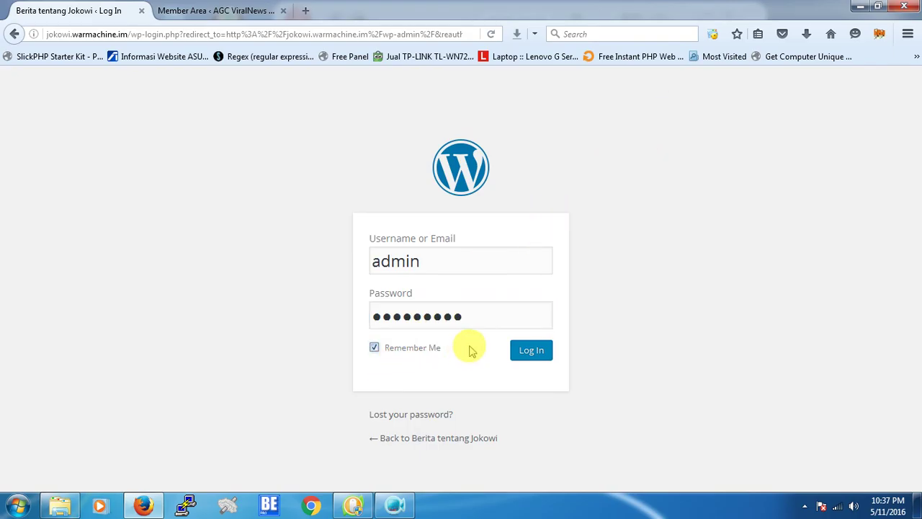
click(525, 351)
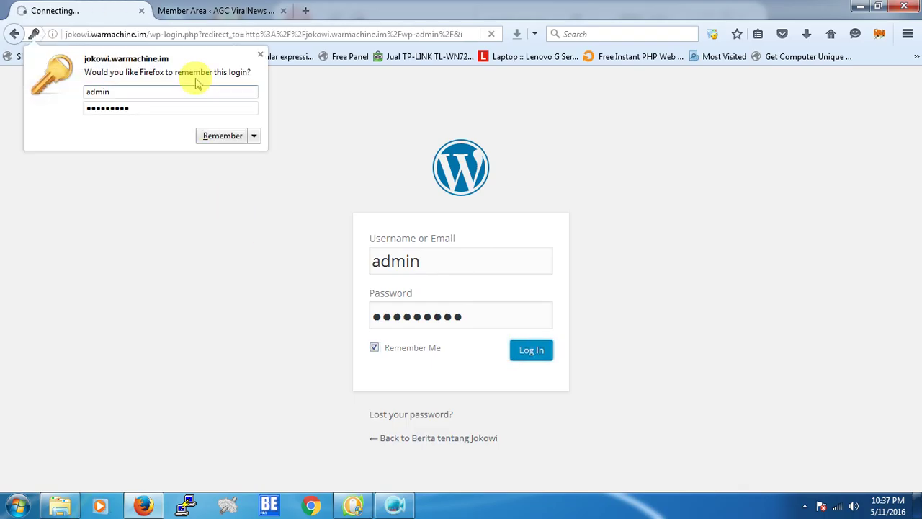
Dismiss the save-login prompt and open Visit Site in a new tab.
click(260, 54)
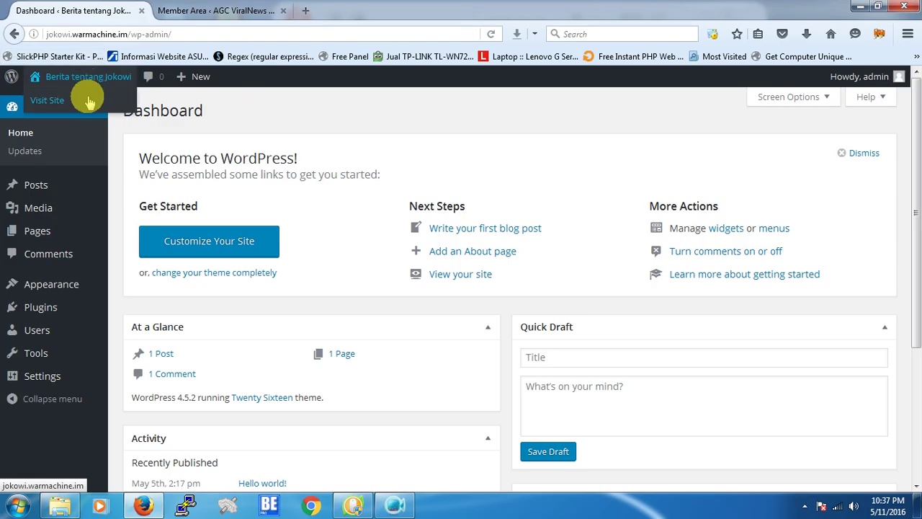
right_click(89, 99)
click(129, 108)
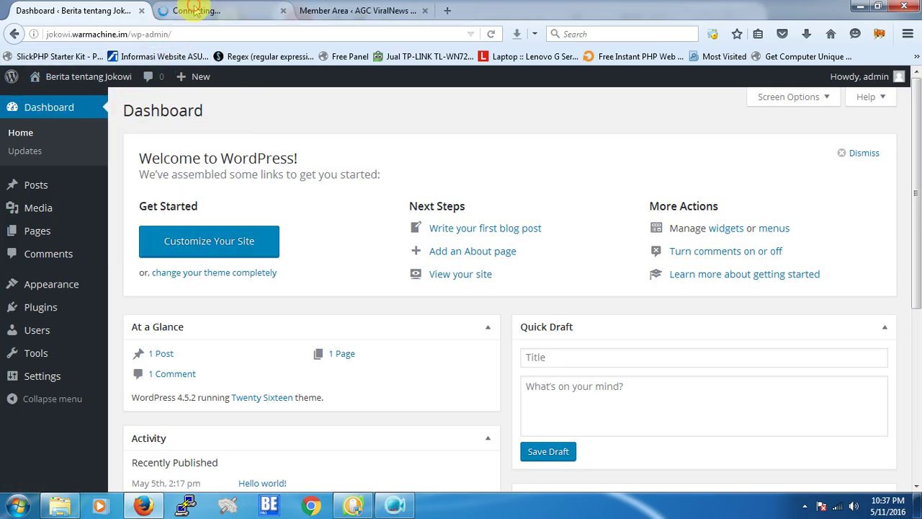
click(189, 10)
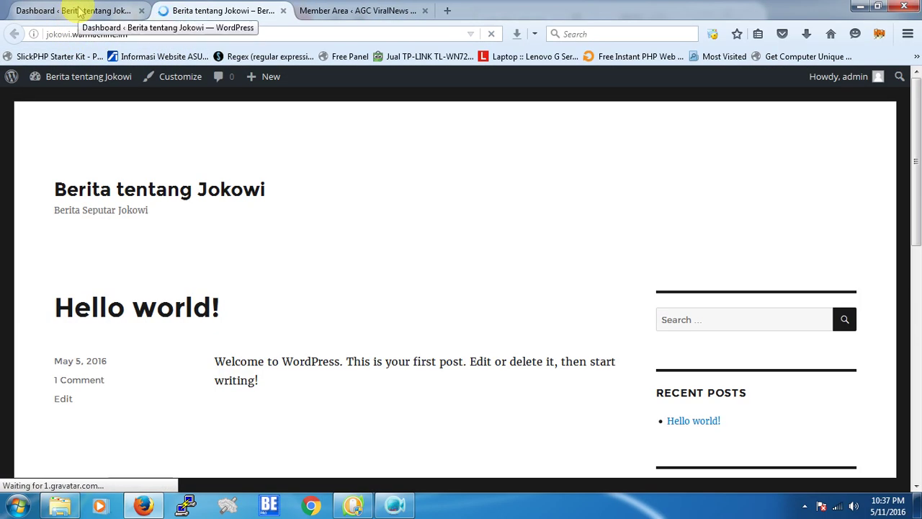
Move between the Dashboard and blog tabs, ending on the ViralNews Member Area tab.
click(79, 11)
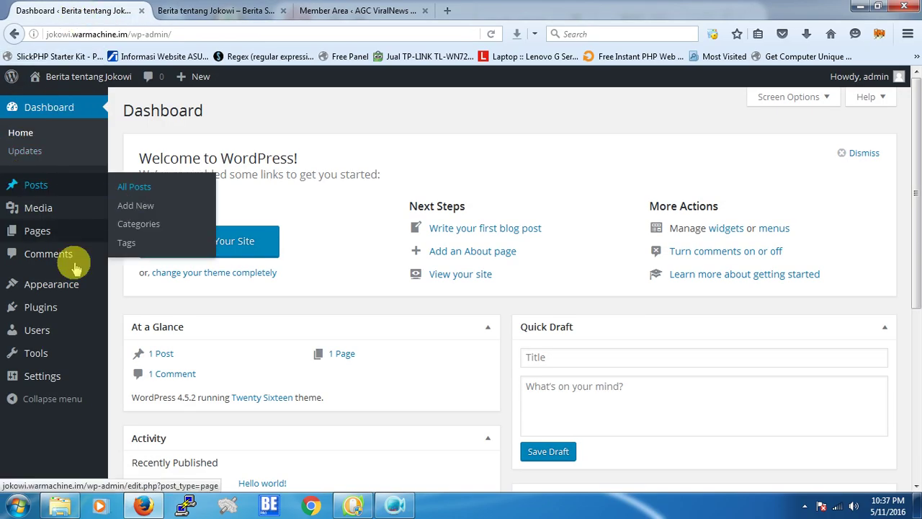
mouse_move(73, 296)
click(237, 10)
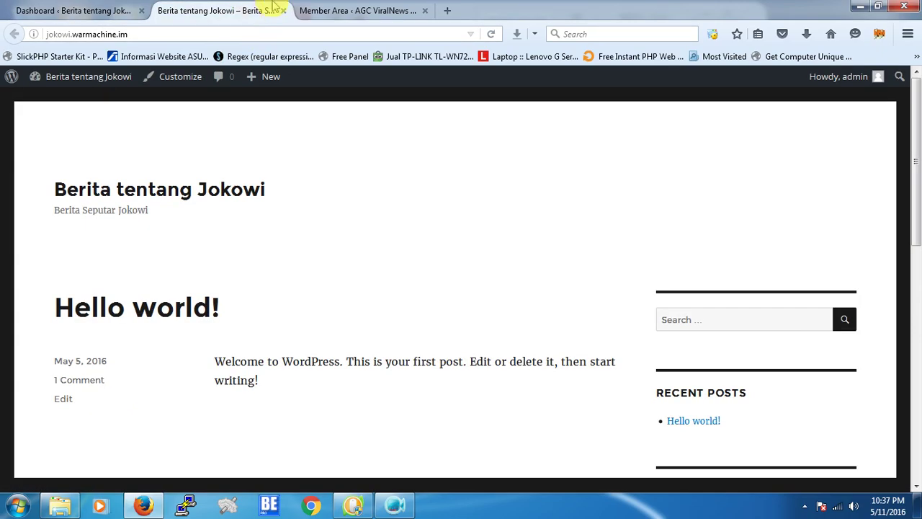
click(322, 8)
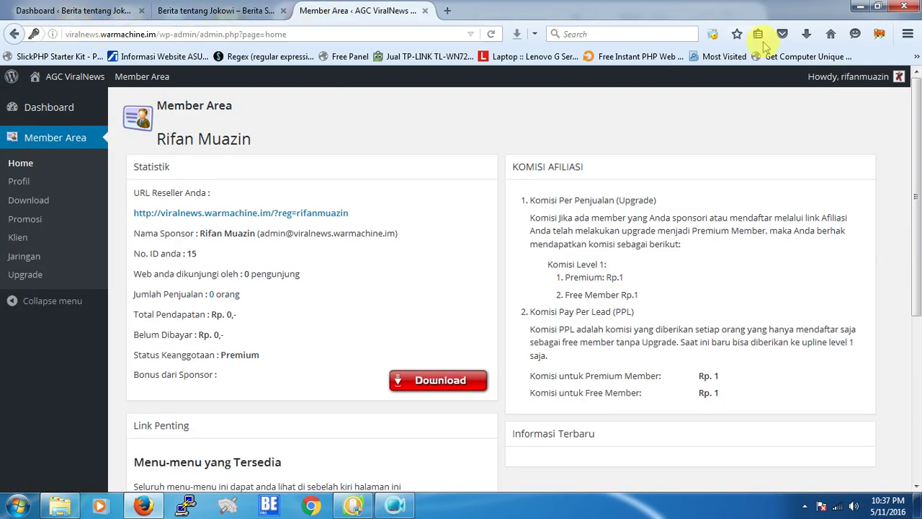
Log out from the Howdy menu, sign in with the member's username and password, dismiss the save-login prompt.
mouse_move(816, 83)
click(812, 145)
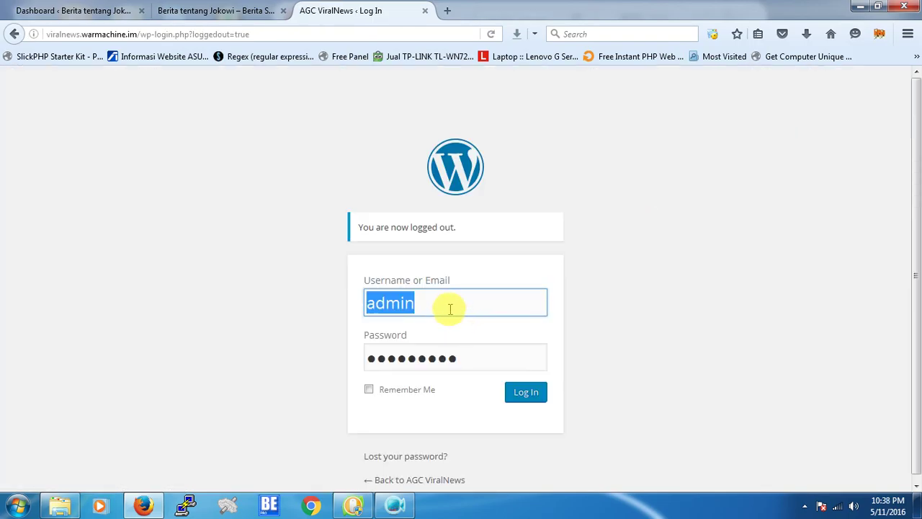
text(rifanmuazin)
key(Tab)
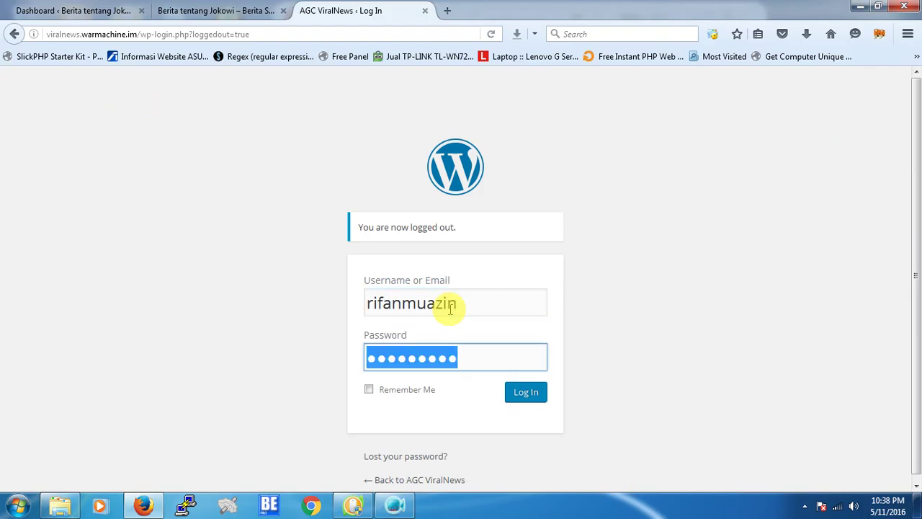
text(******)
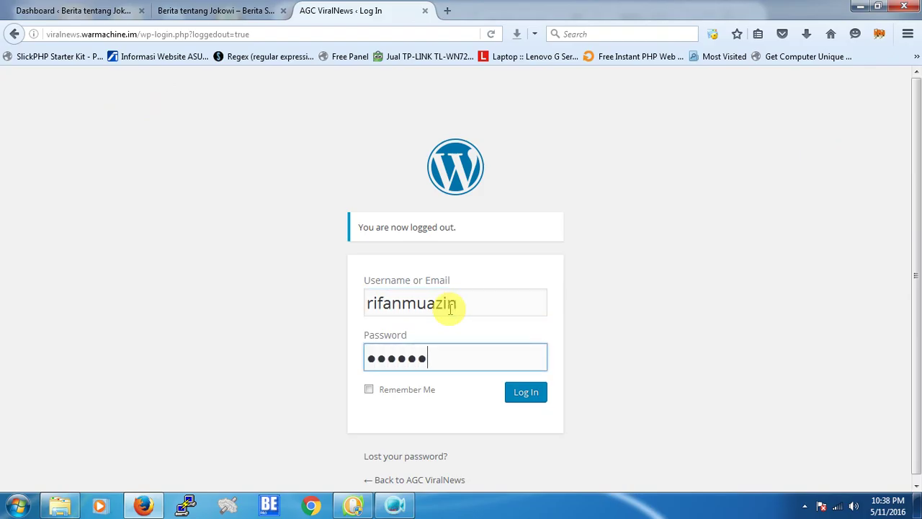
text(*****)
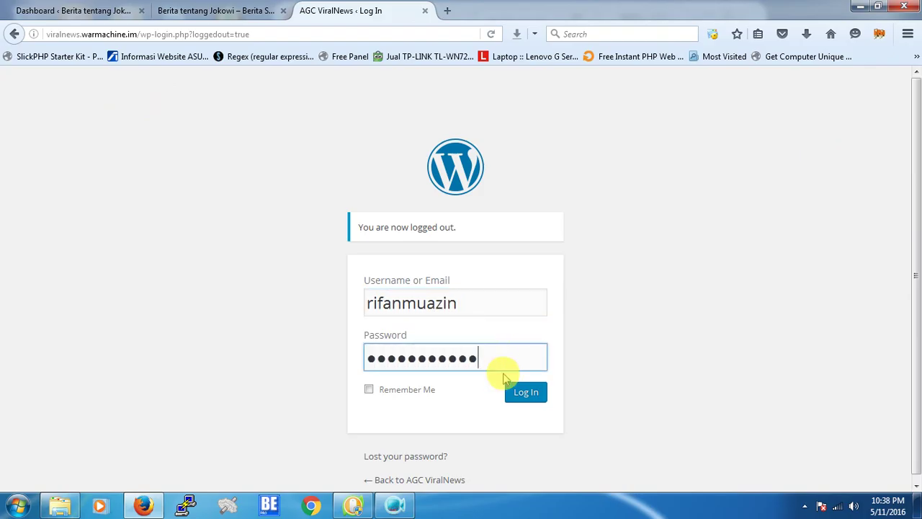
click(514, 394)
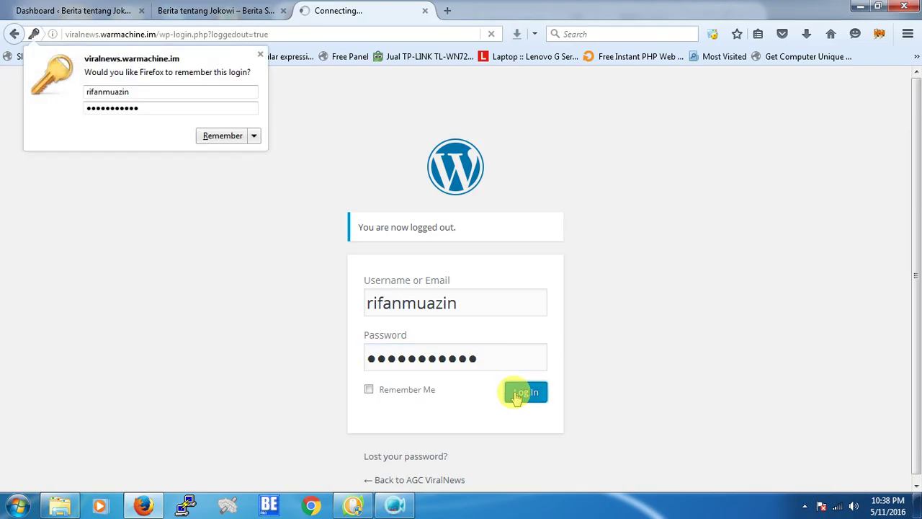
click(259, 55)
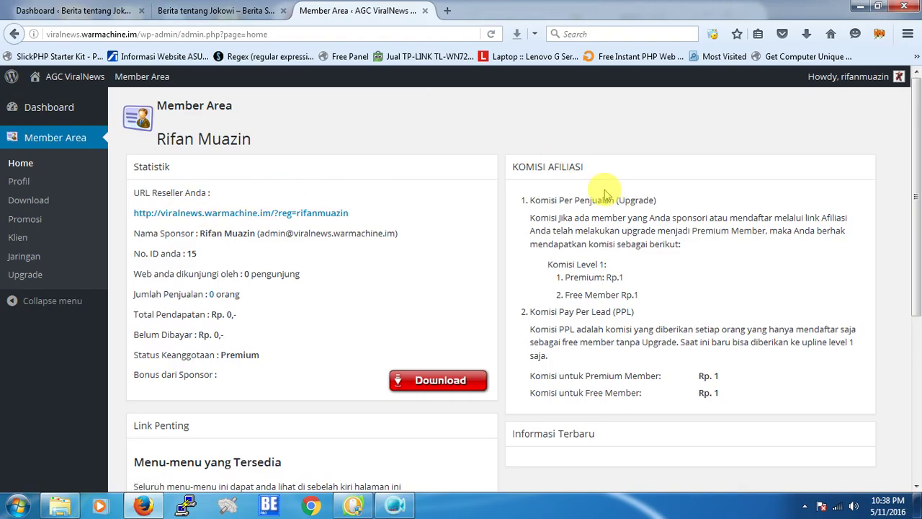
Scroll through the member statistics and commission rates, then open the Profil page.
mouse_move(919, 173)
mouse_down()
mouse_move(919, 205)
mouse_move(919, 177)
mouse_up()
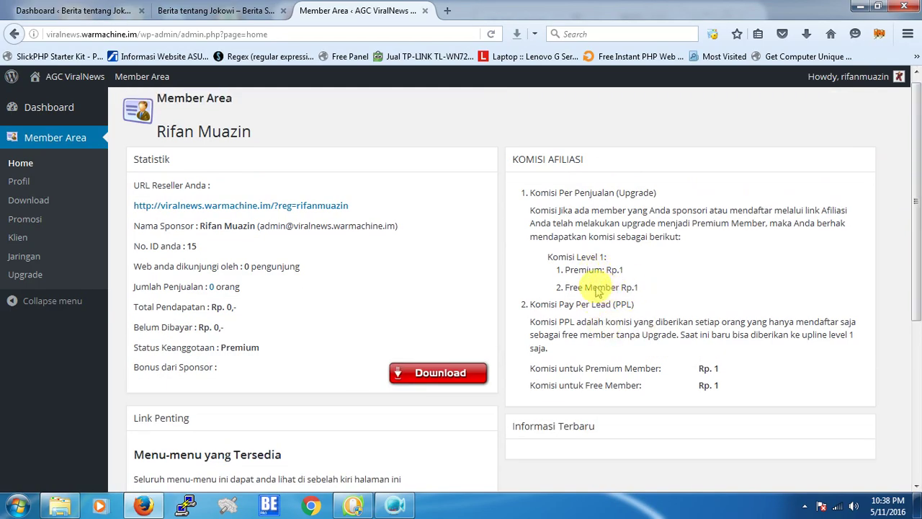
scroll(598, 281, down, 2)
scroll(603, 229, up, 2)
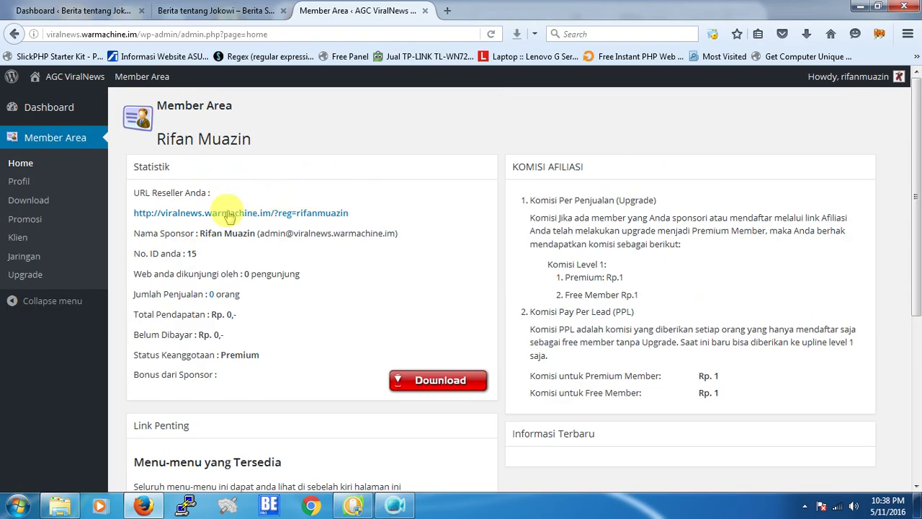
scroll(411, 311, down, 4)
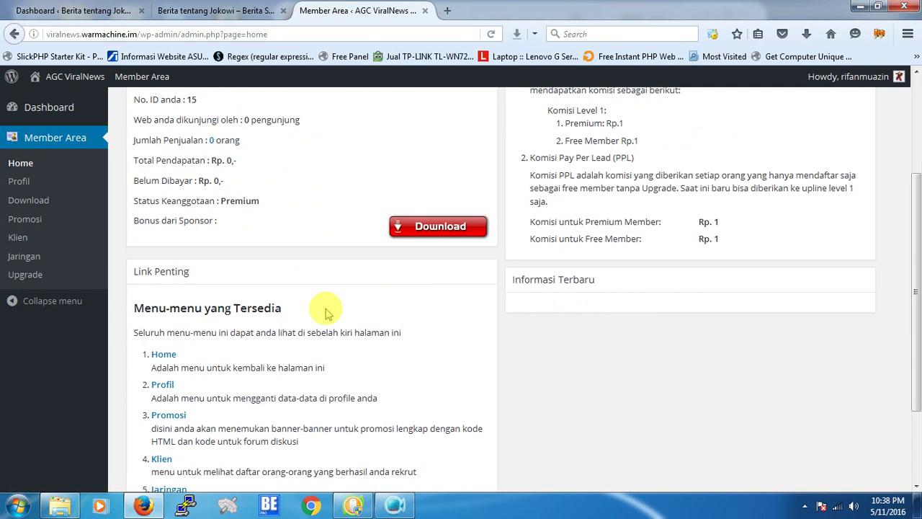
scroll(126, 194, up, 4)
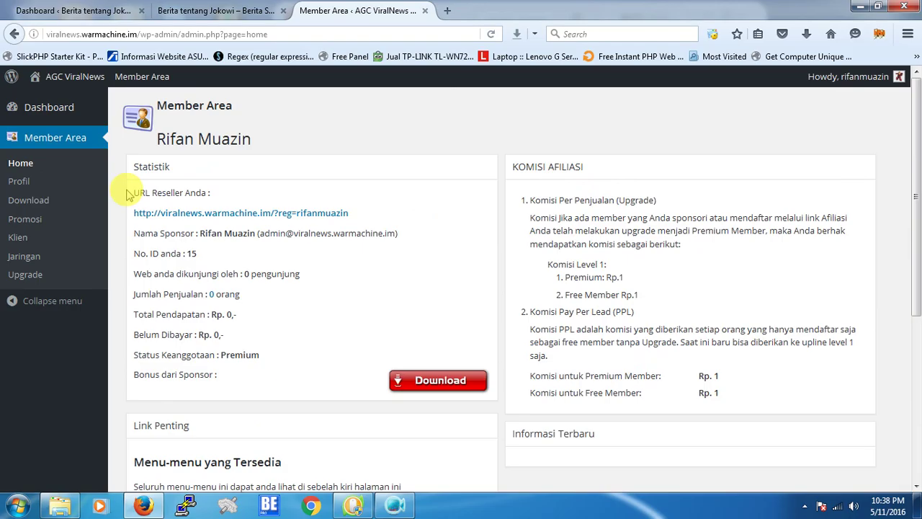
click(22, 185)
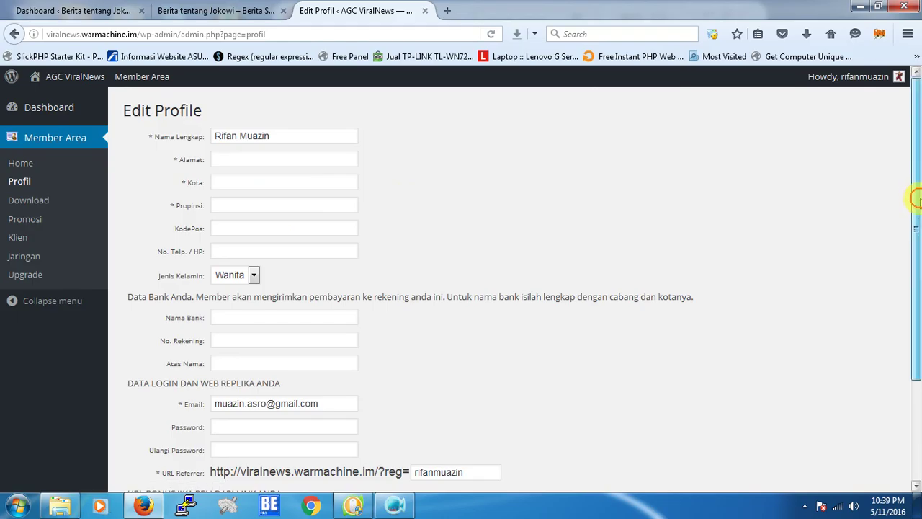
Review the Edit Profile form including Url Bonus, then open the Download Area.
drag(915, 190, 916, 389)
click(397, 391)
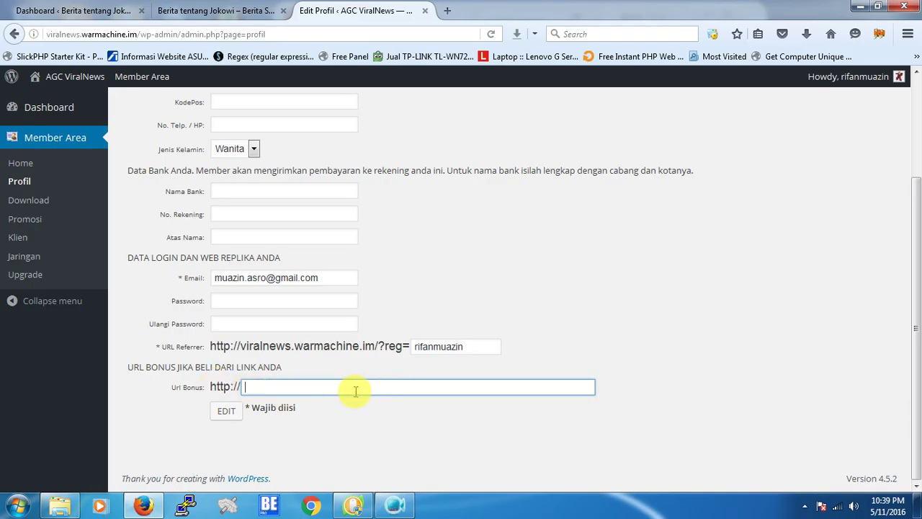
scroll(662, 326, up, 3)
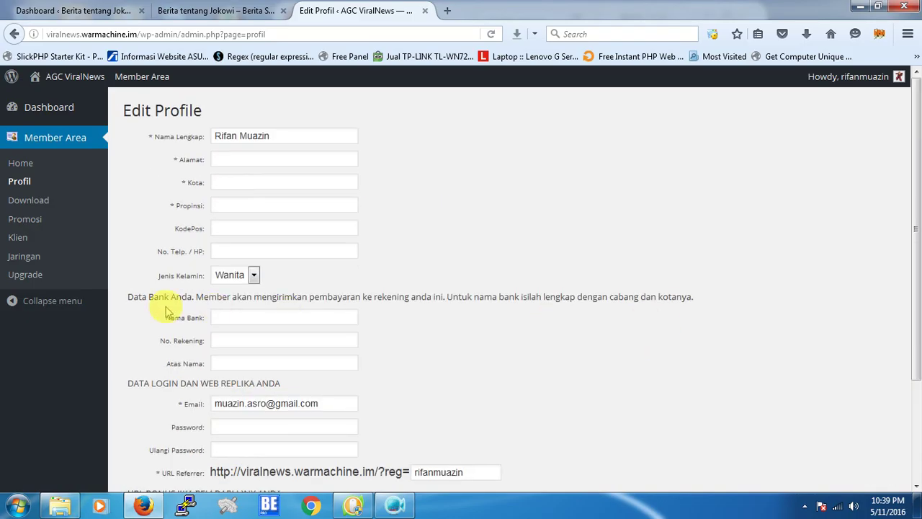
click(38, 207)
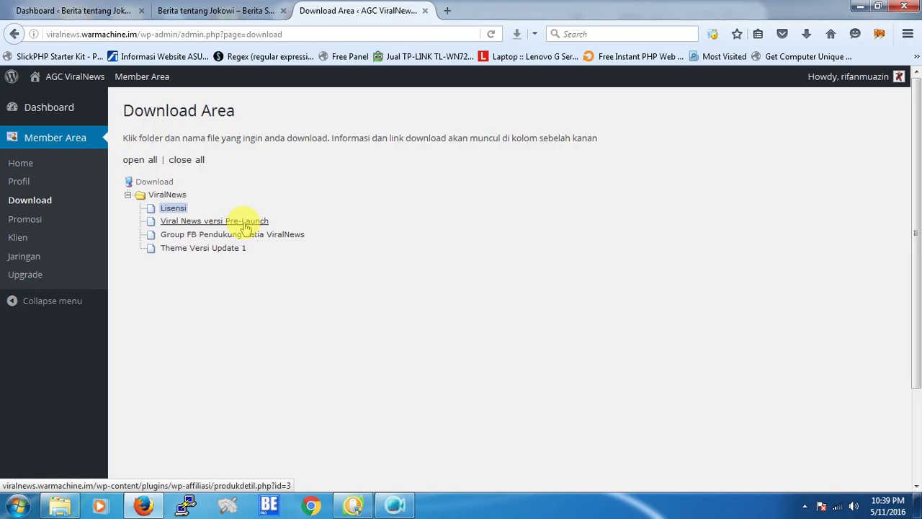
Save Theme Versi Update 1 as viralnews5.zip, then switch to the Berita tentang Jokowi tab.
click(208, 248)
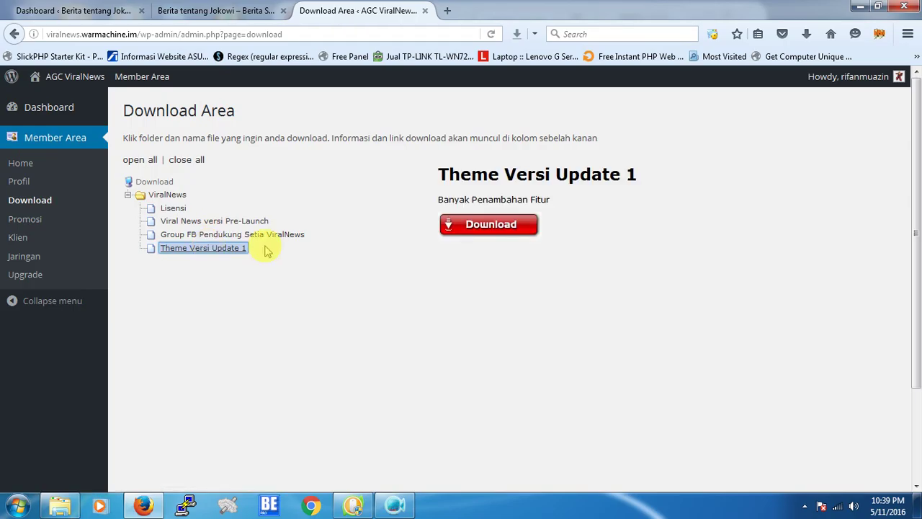
click(474, 234)
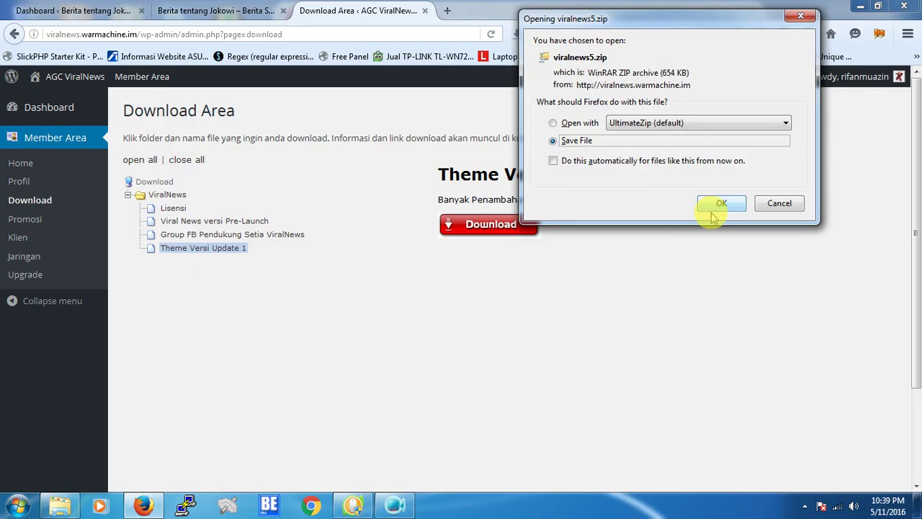
click(712, 210)
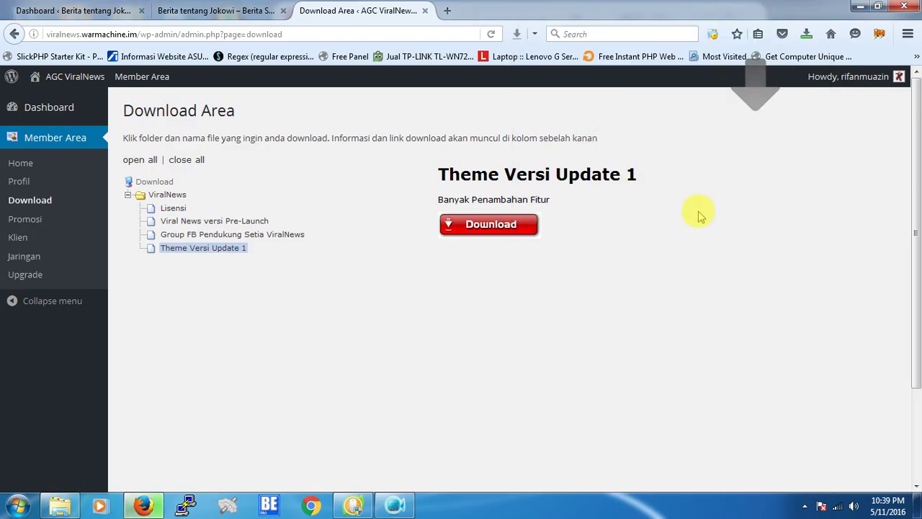
click(808, 34)
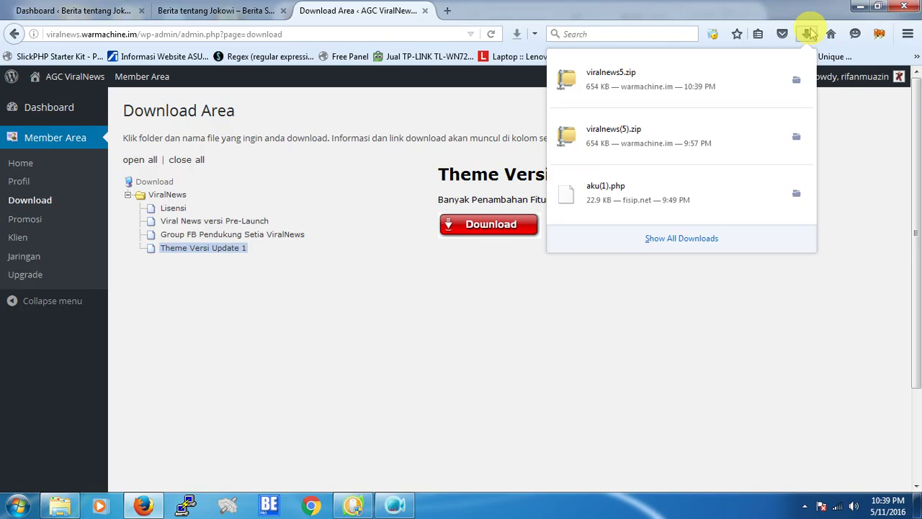
click(808, 34)
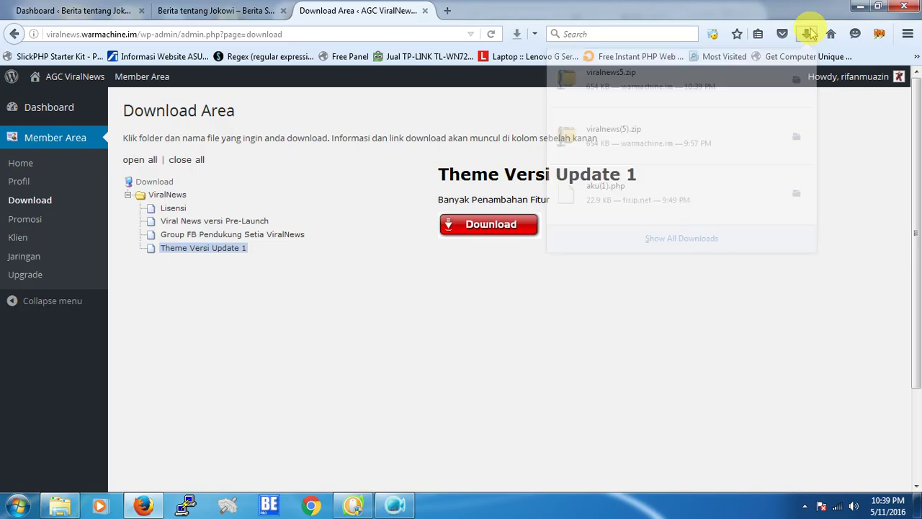
click(203, 13)
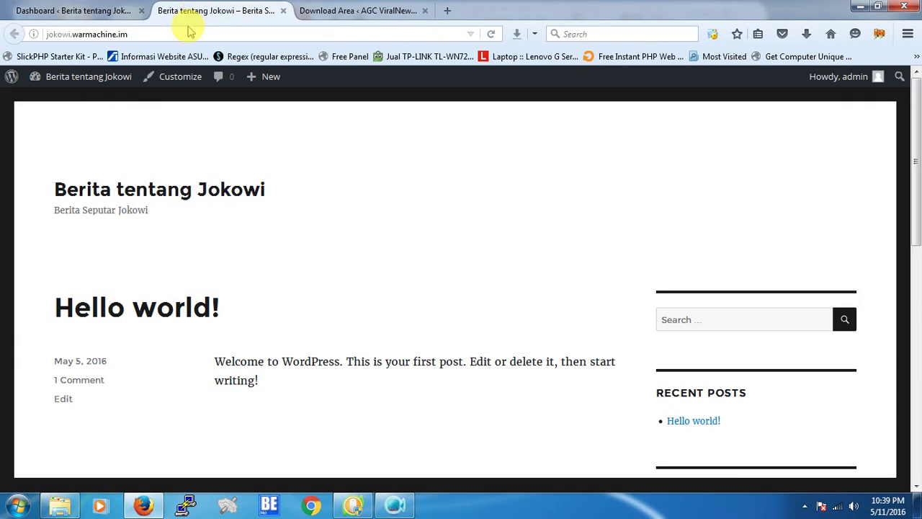
Go to Appearance > Themes > Add New > Upload Theme and browse for a zip file.
mouse_move(107, 78)
click(69, 105)
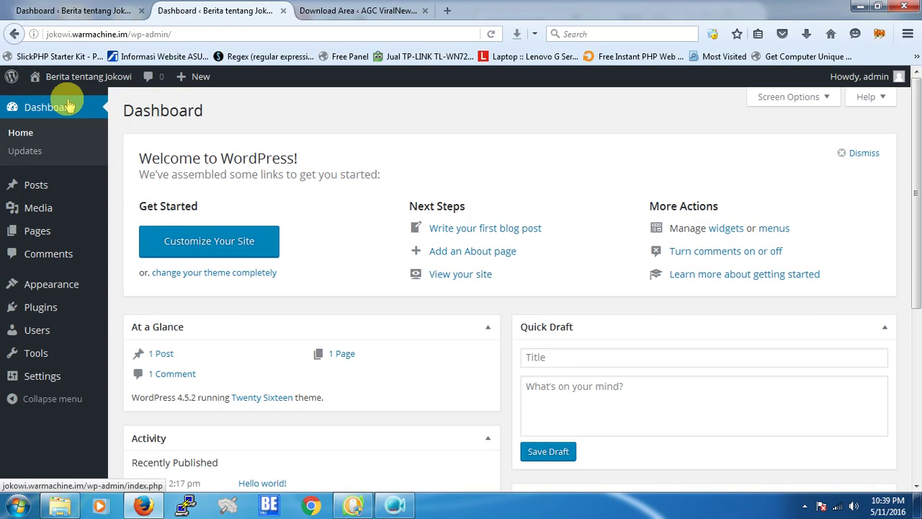
mouse_move(53, 294)
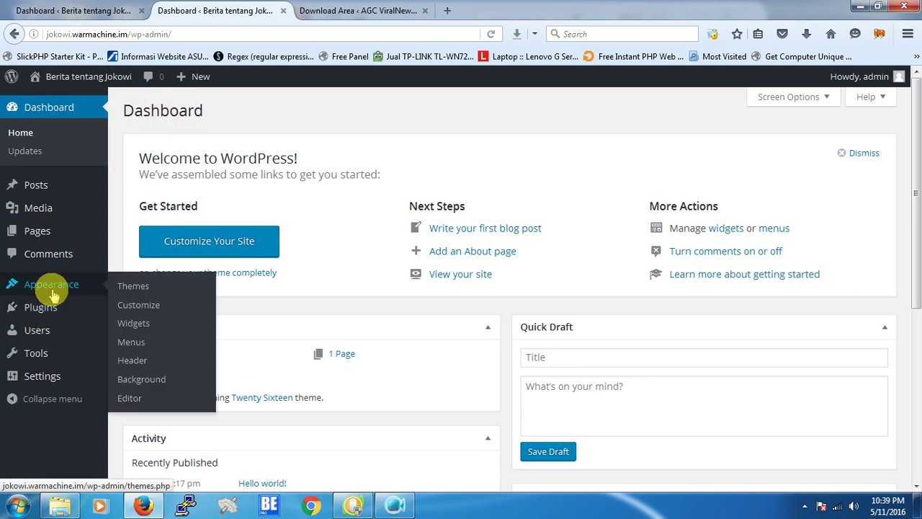
click(130, 288)
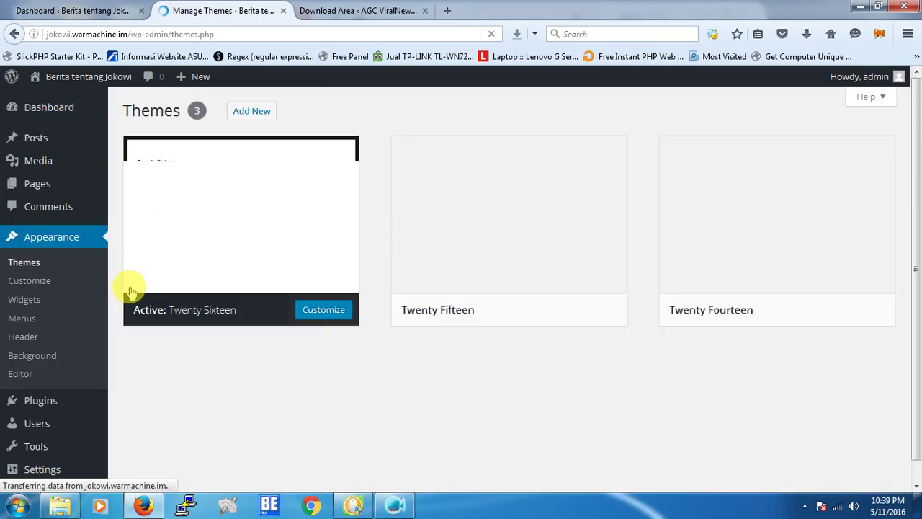
click(257, 115)
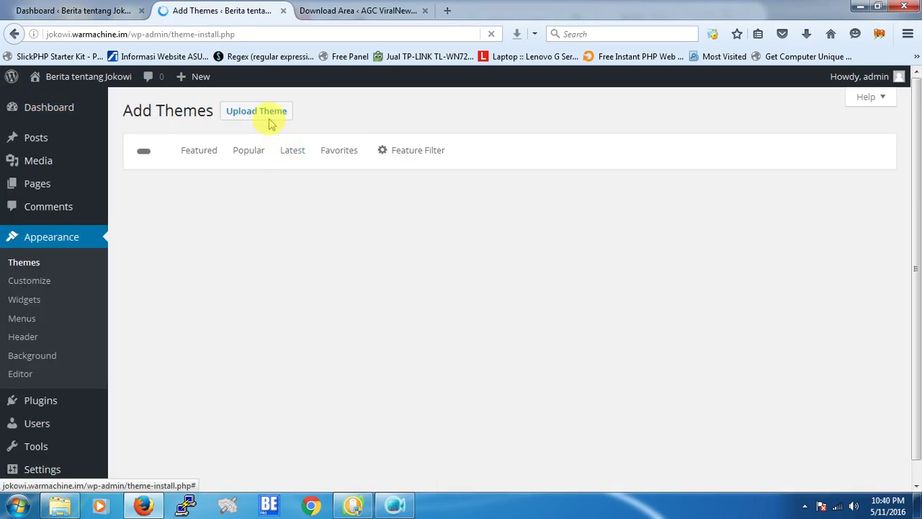
click(270, 119)
click(386, 231)
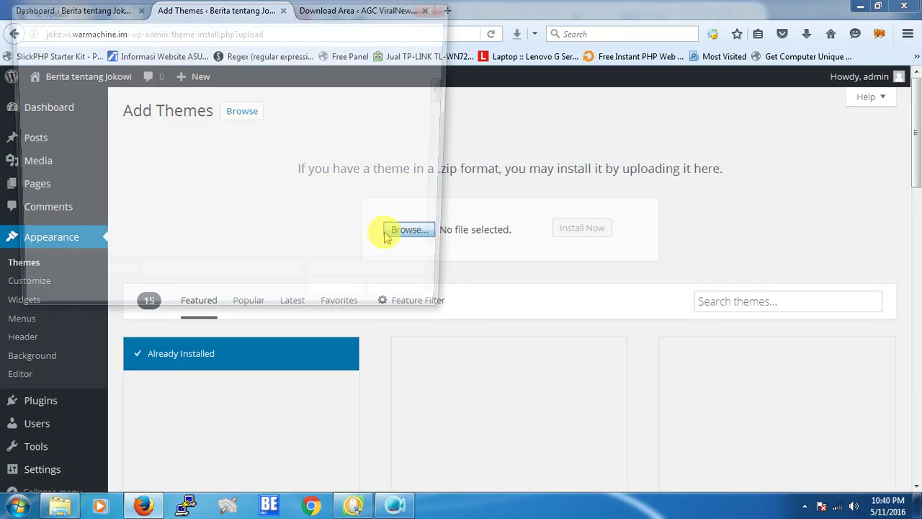
Pick viralnews5.zip from Downloads, sorted by date, and install it.
click(80, 106)
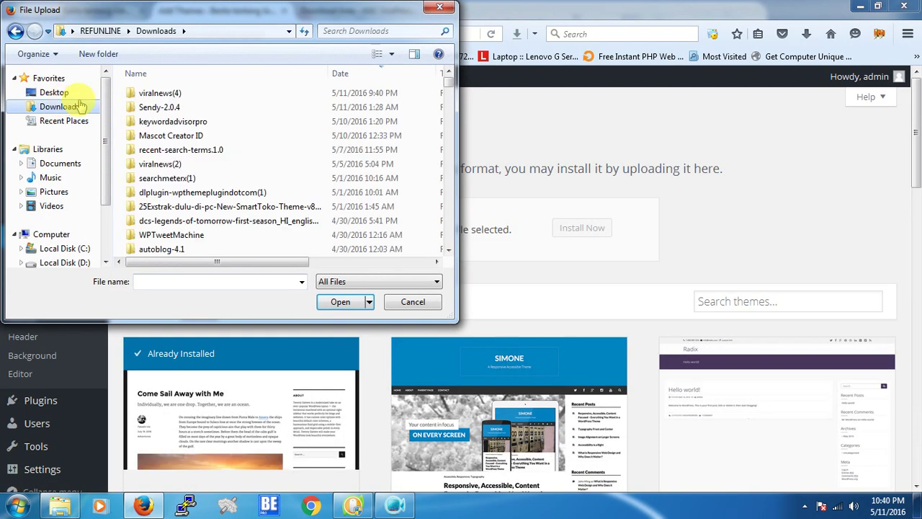
click(364, 75)
click(364, 75)
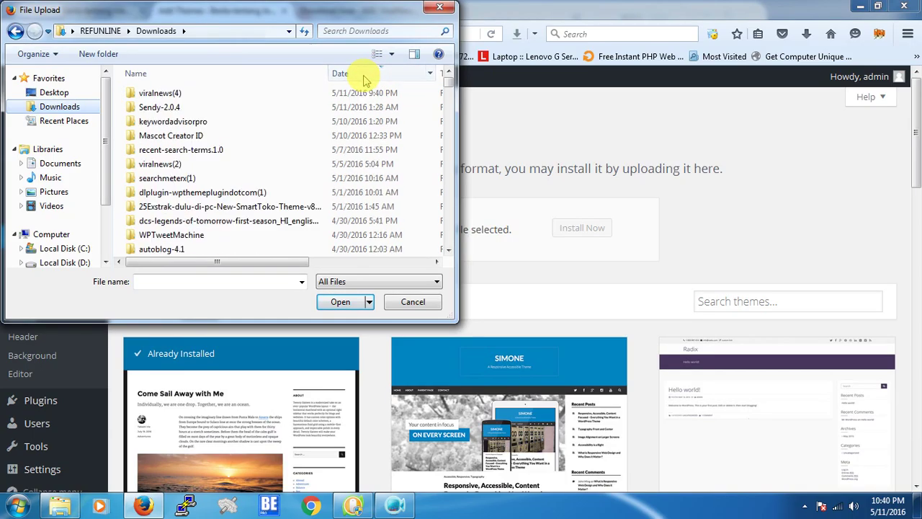
click(365, 78)
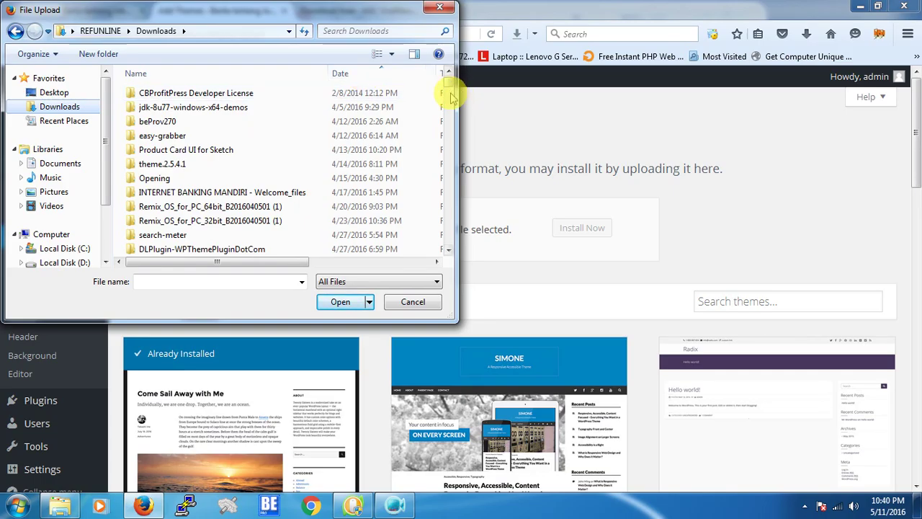
mouse_move(448, 81)
mouse_down()
mouse_move(448, 100)
mouse_move(447, 76)
mouse_up()
click(403, 73)
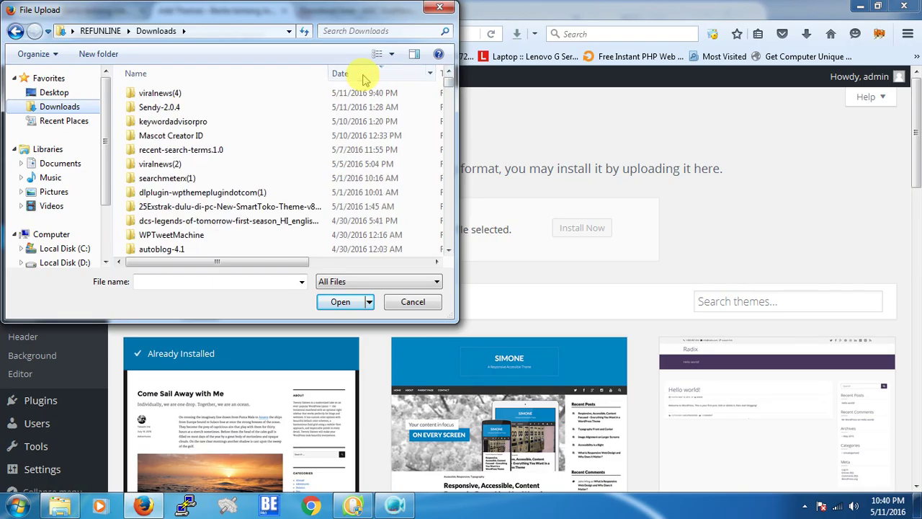
drag(449, 79, 448, 100)
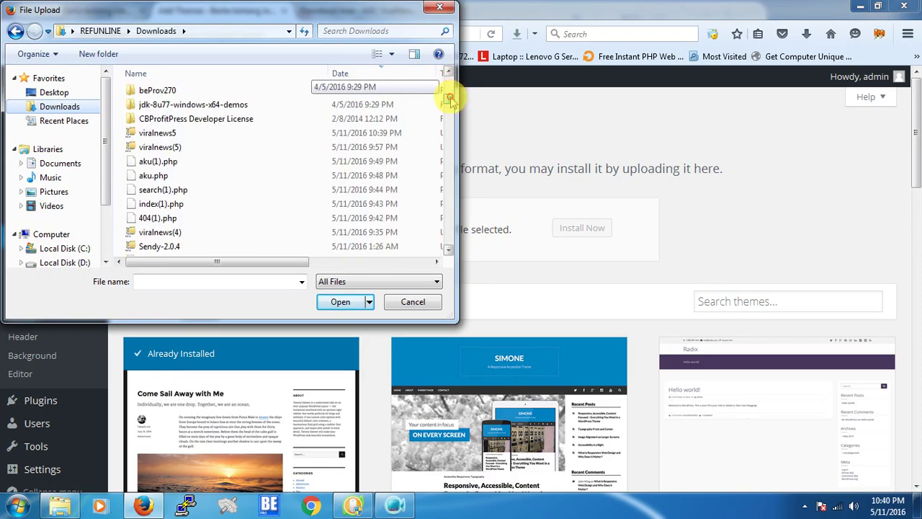
click(212, 135)
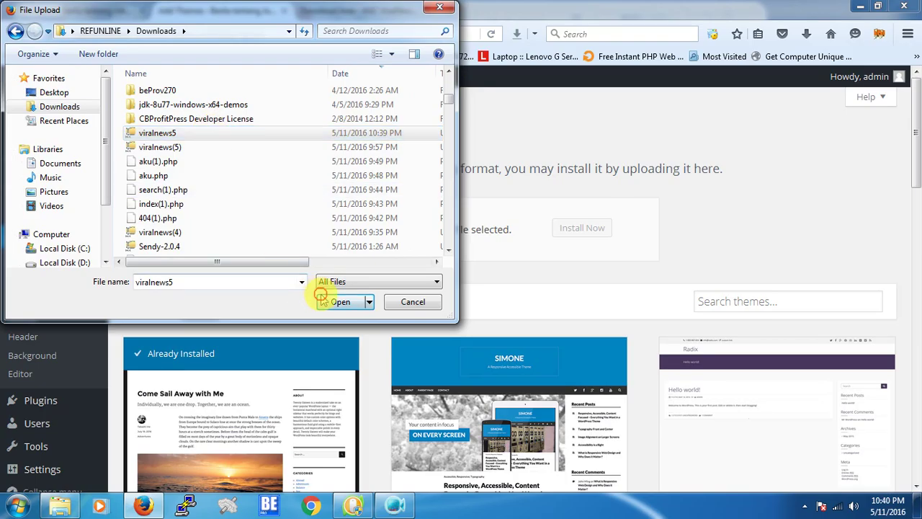
click(323, 301)
click(573, 235)
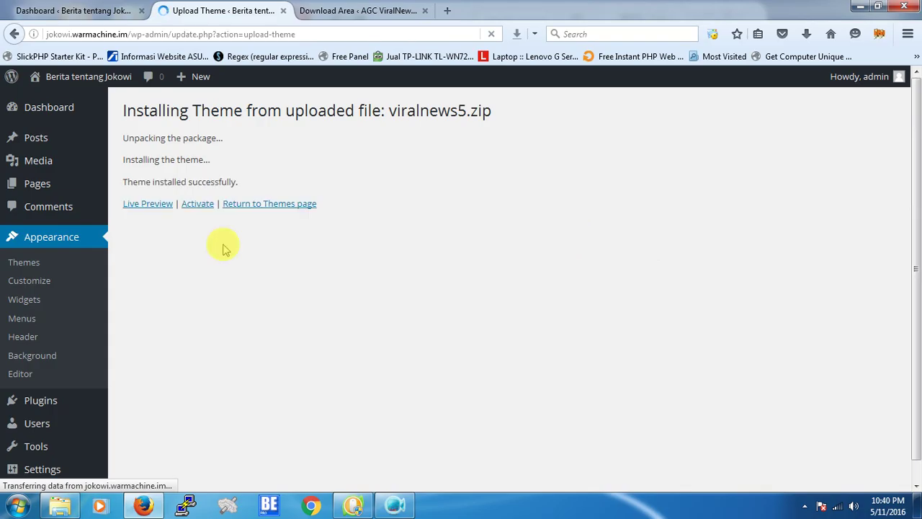
Activate VIRALNEWS from the theme-installed-successfully page.
click(193, 206)
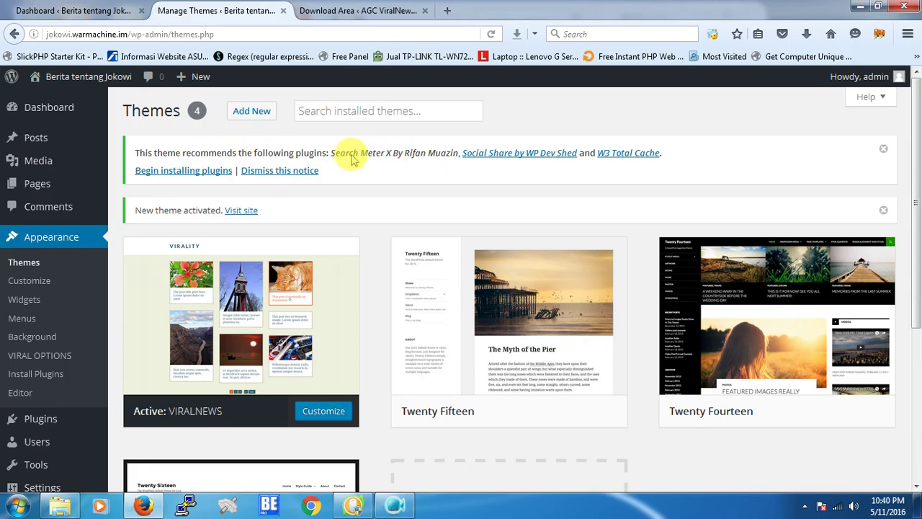
Bulk-install the recommended plugins Search Meter X, Social Share by WP Dev Shed and W3 Total Cache.
click(209, 170)
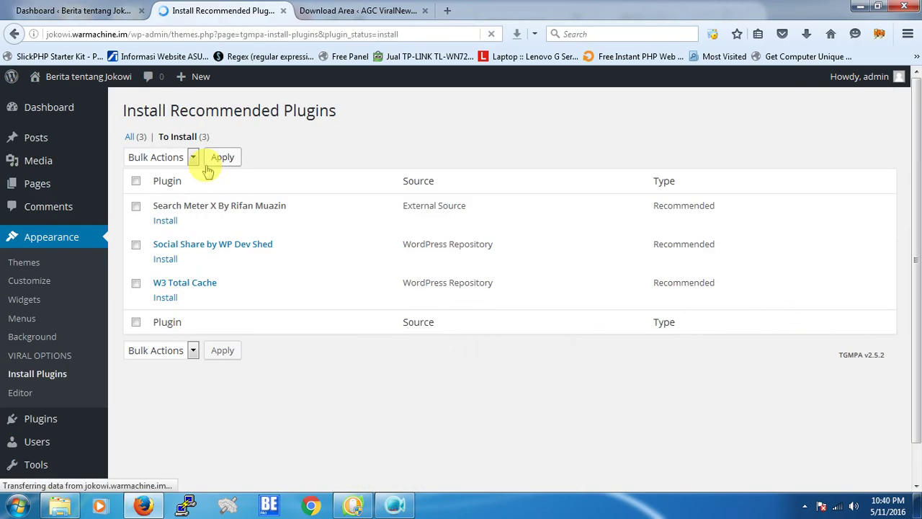
click(136, 181)
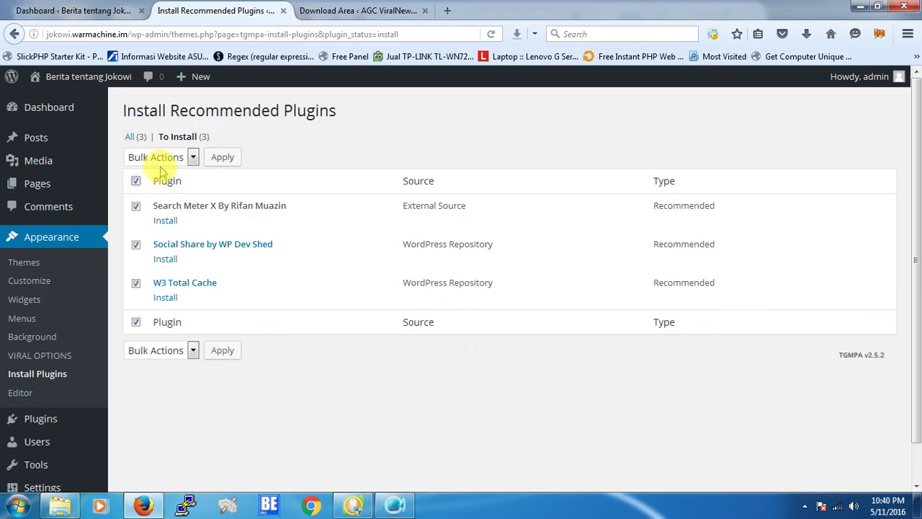
click(156, 157)
click(141, 186)
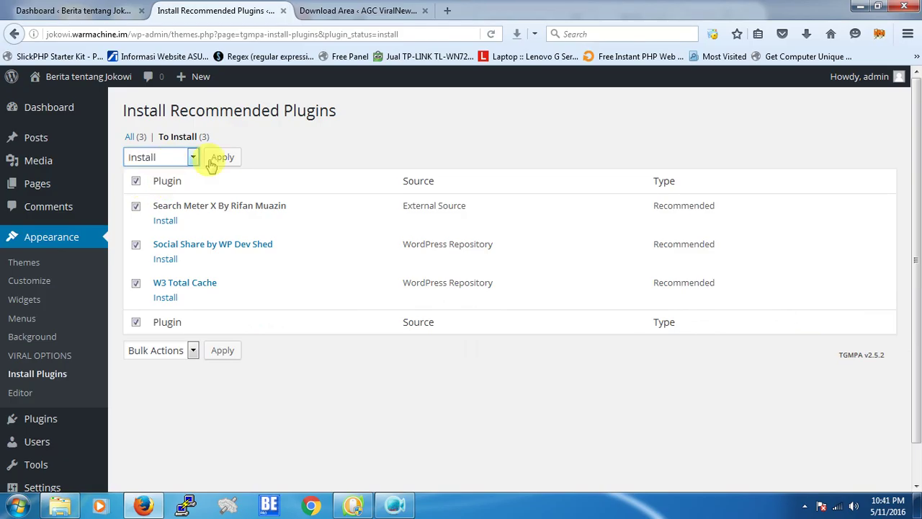
click(218, 158)
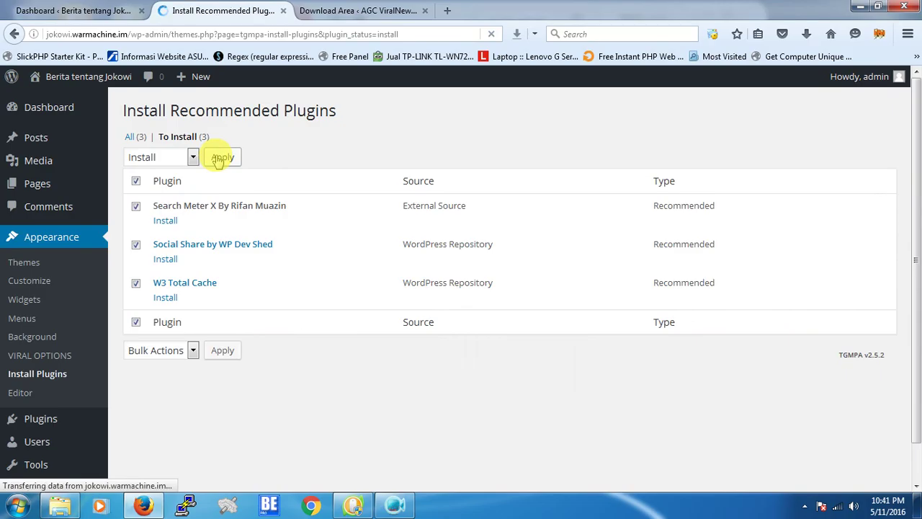
scroll(402, 216, down, 1)
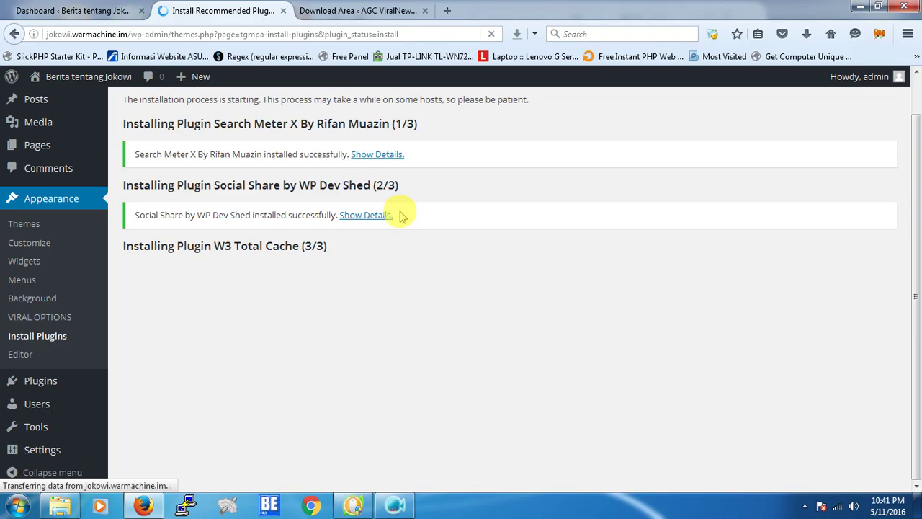
scroll(402, 216, up, 1)
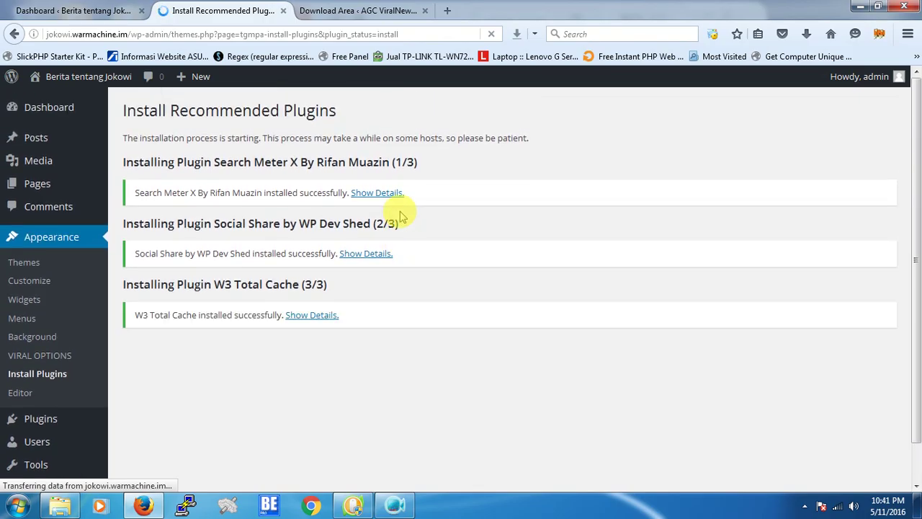
Bulk-activate the three newly installed recommended plugins.
click(247, 358)
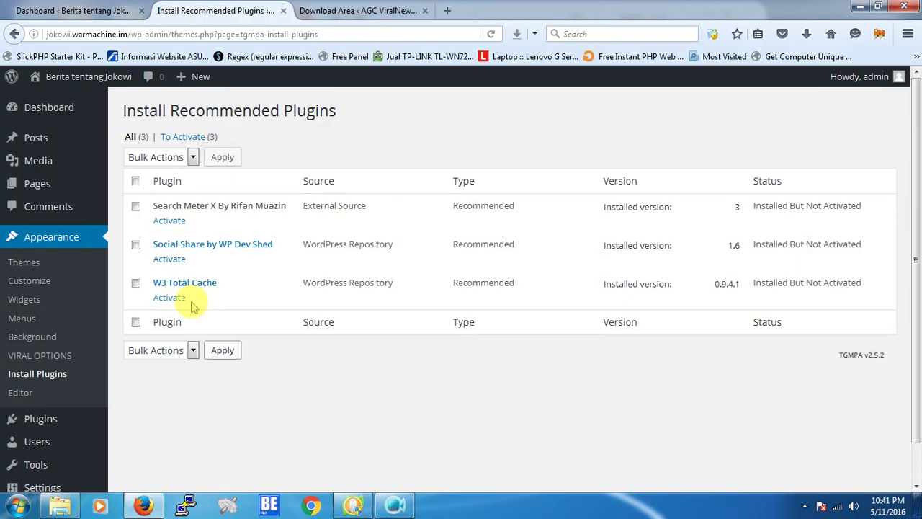
click(161, 156)
click(166, 211)
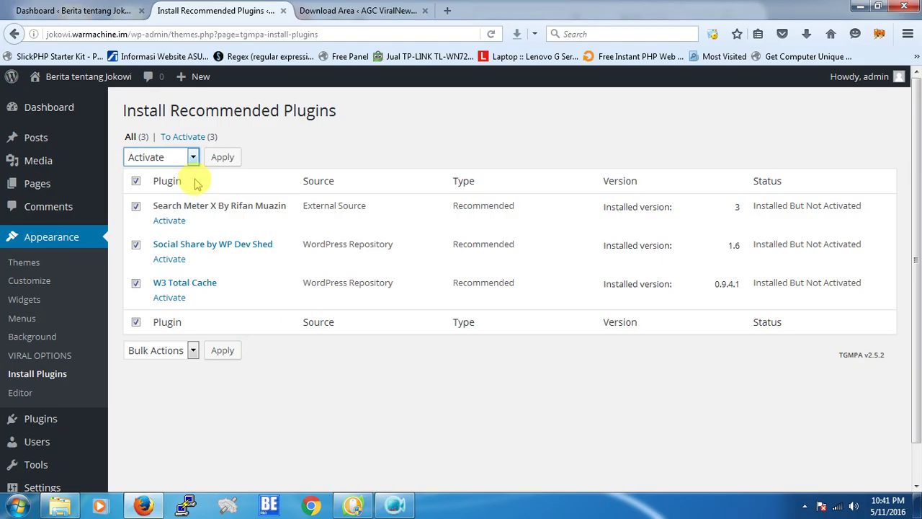
click(223, 158)
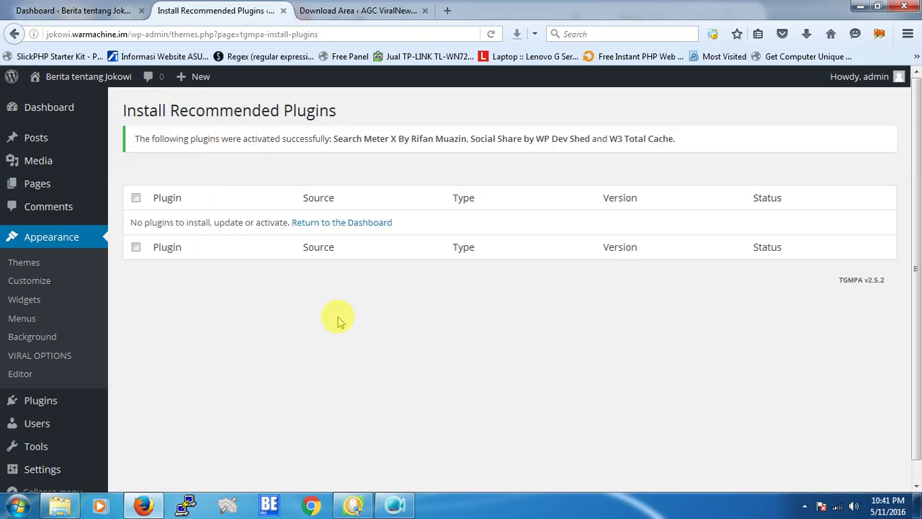
scroll(333, 310, down, 1)
Set the permalink structure to Post name (/%postname%/) and save the change.
mouse_move(76, 447)
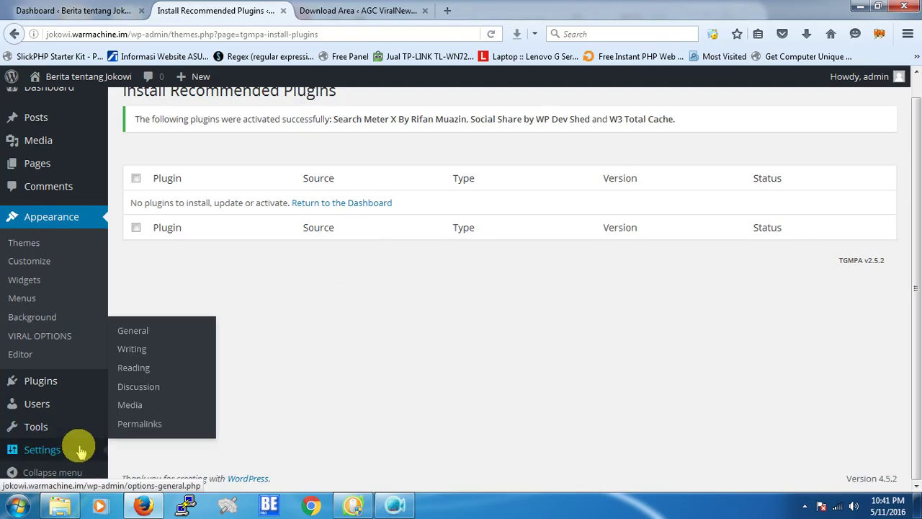
click(130, 427)
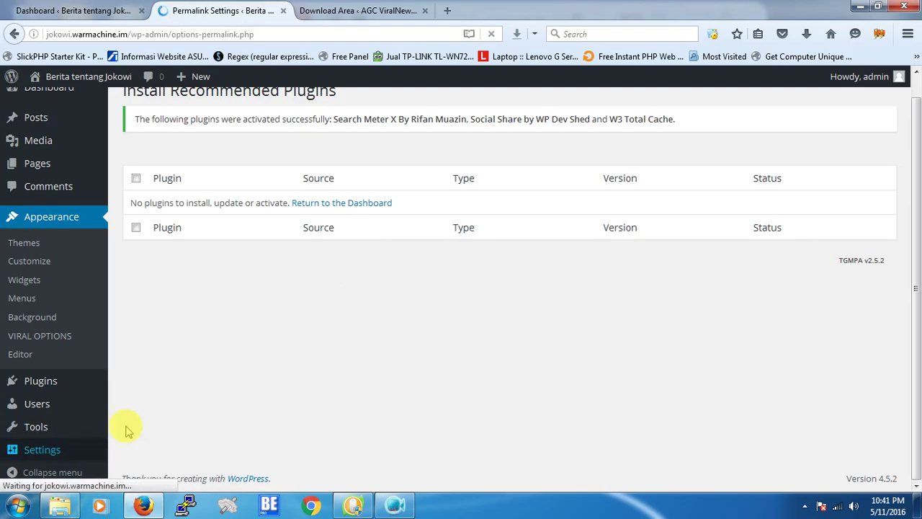
scroll(243, 354, down, 5)
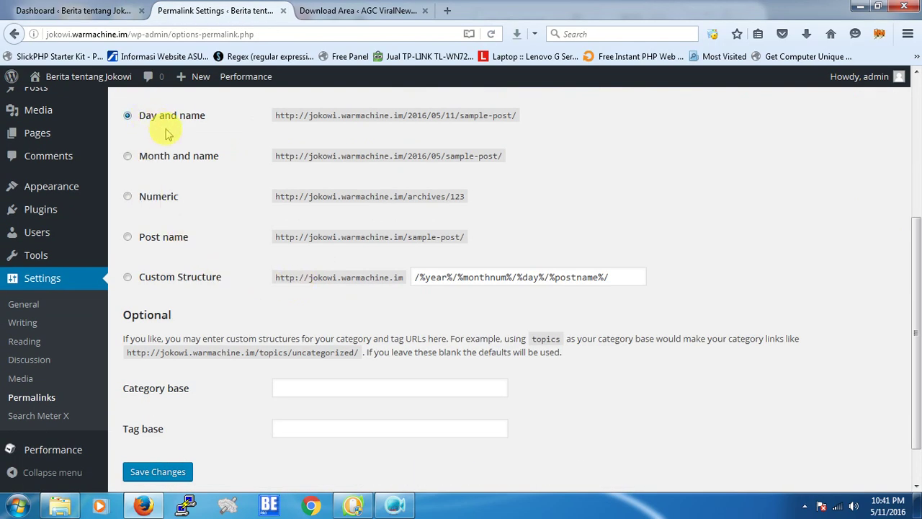
scroll(158, 128, up, 2)
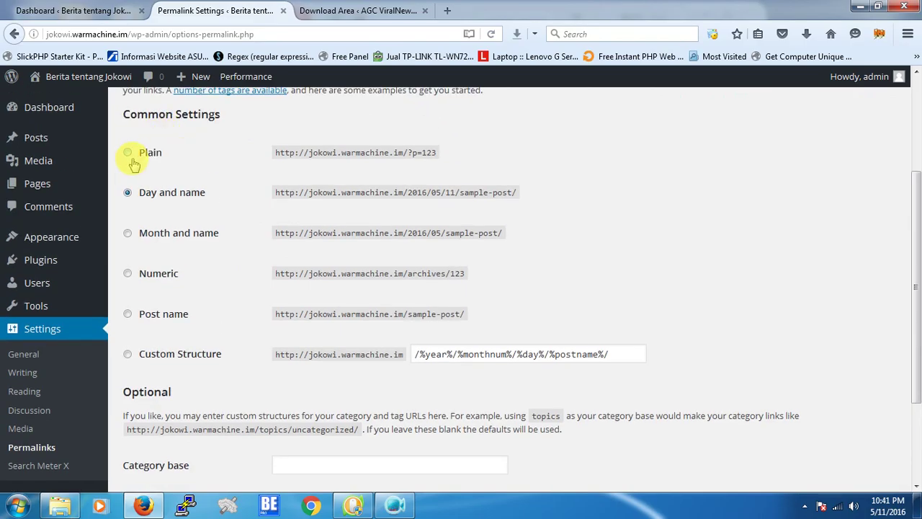
click(160, 313)
scroll(216, 309, down, 3)
click(163, 422)
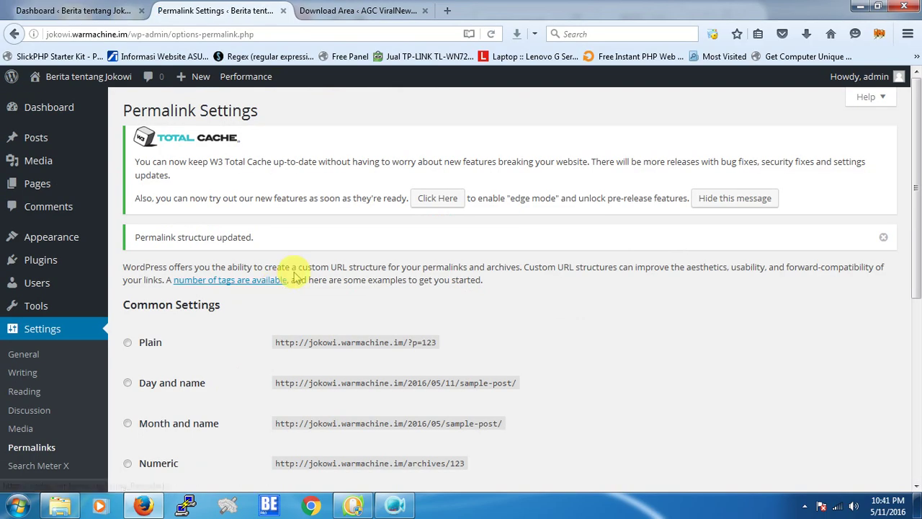
mouse_move(70, 242)
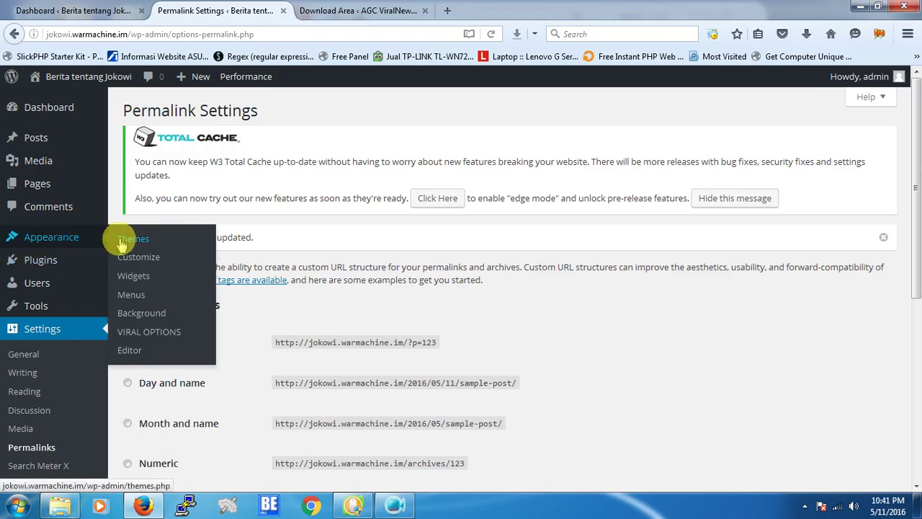
Bring up the ViralNews License Creator form through Download Area > Lisensi > Download.
click(155, 335)
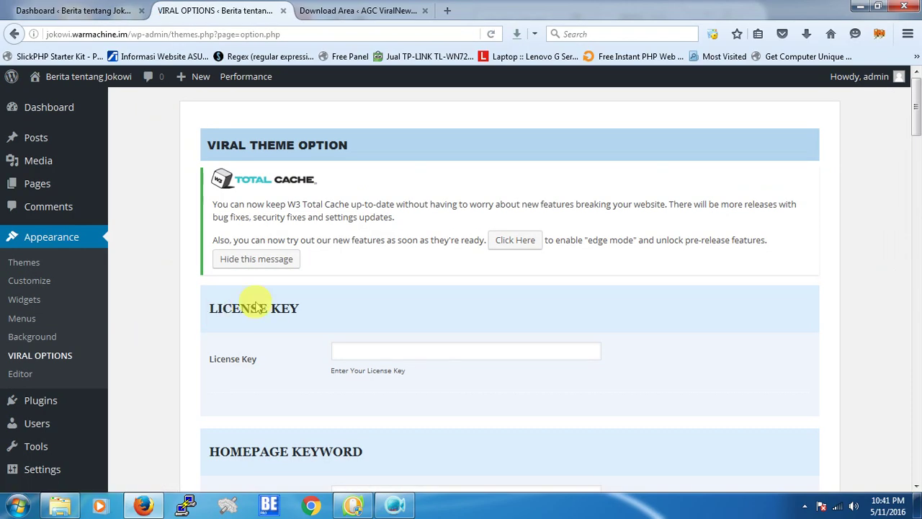
scroll(252, 303, down, 4)
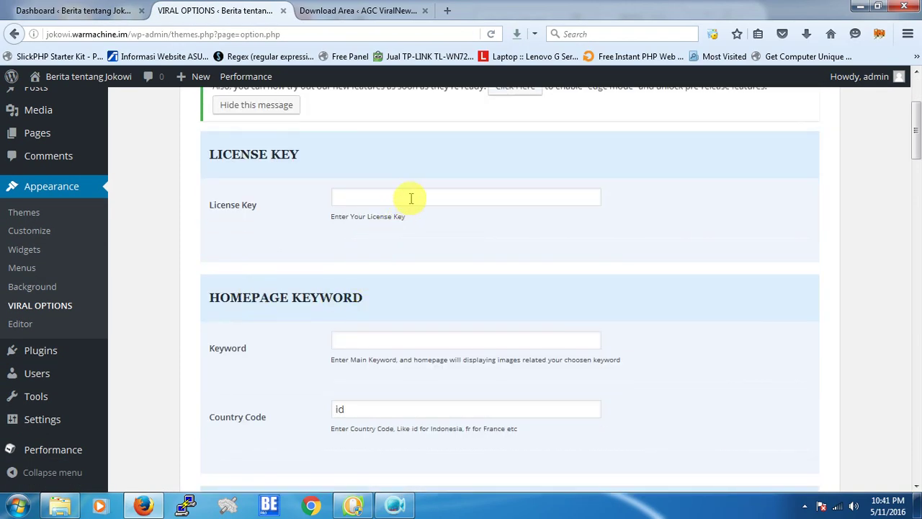
click(411, 198)
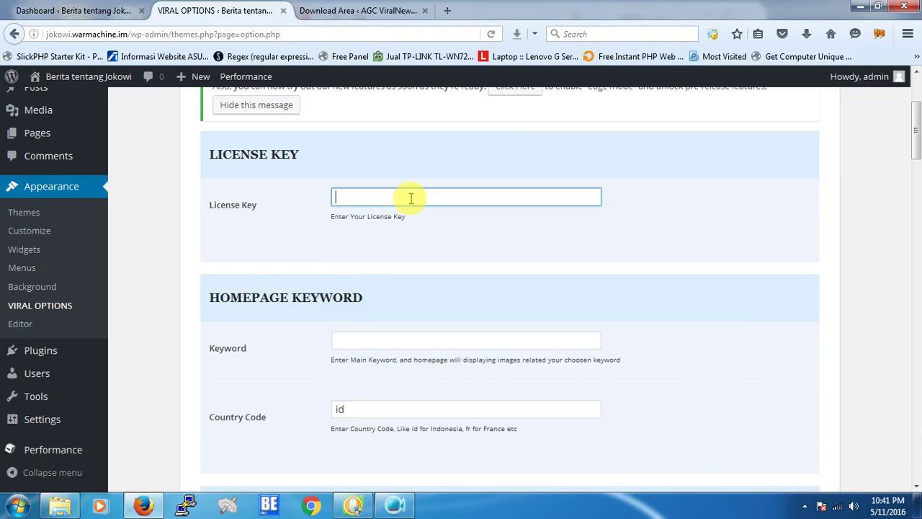
click(376, 13)
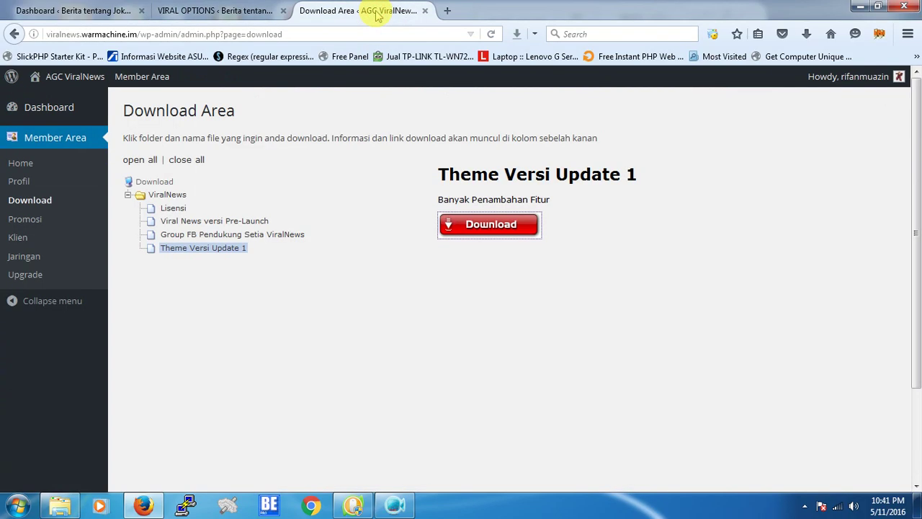
click(174, 209)
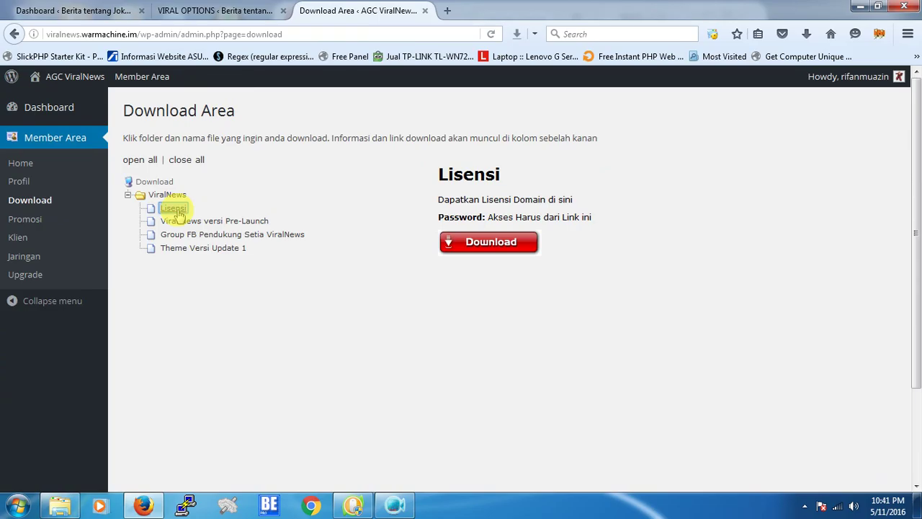
click(525, 241)
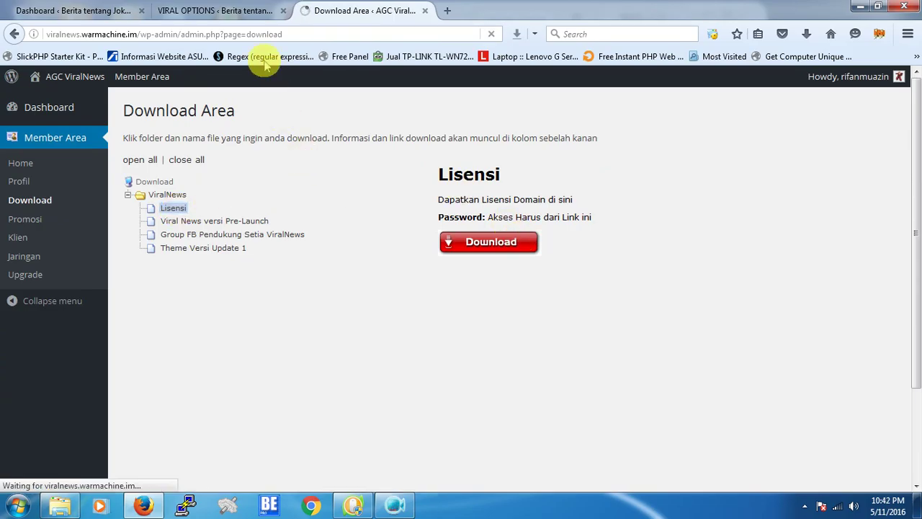
Copy the site's domain from the Viral options page address bar.
click(216, 10)
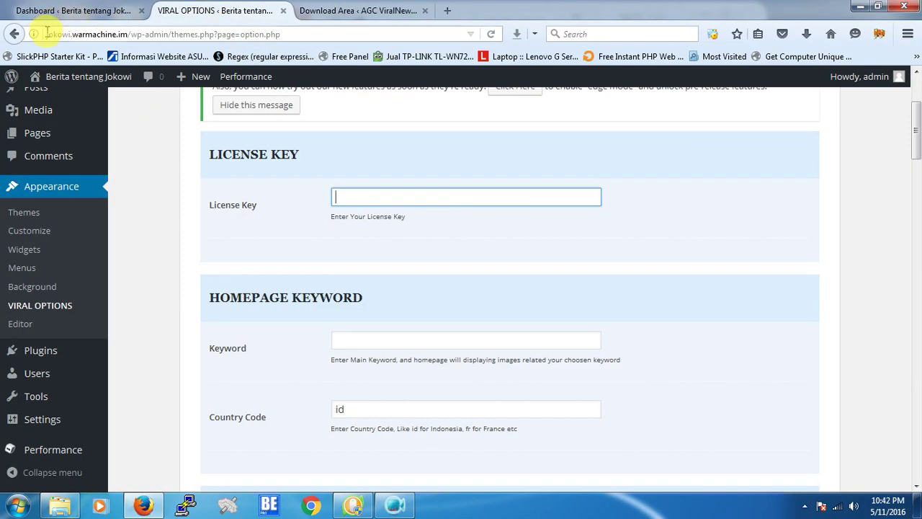
drag(47, 33, 130, 33)
right_click(129, 34)
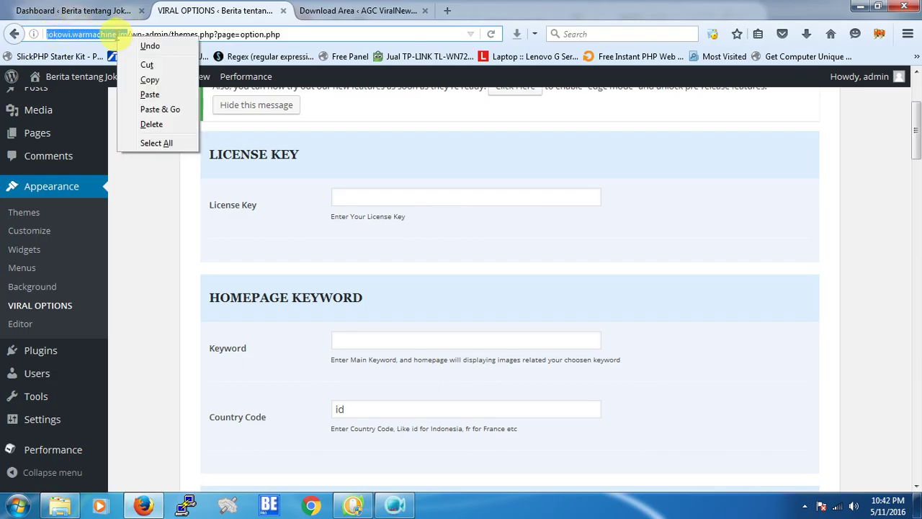
click(152, 78)
click(359, 8)
Fill the License Creator with your name, e-mail and domain jokowi.warmachine.im, then submit.
click(554, 278)
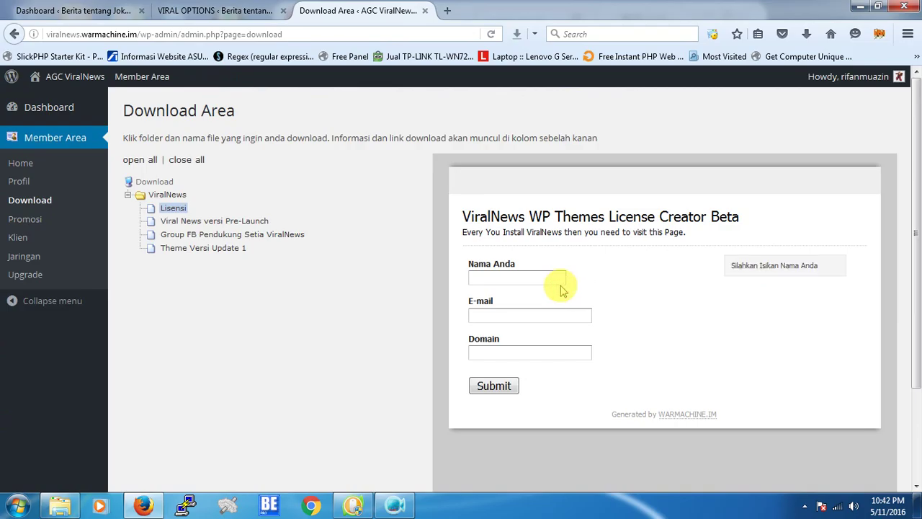
text(Rifan)
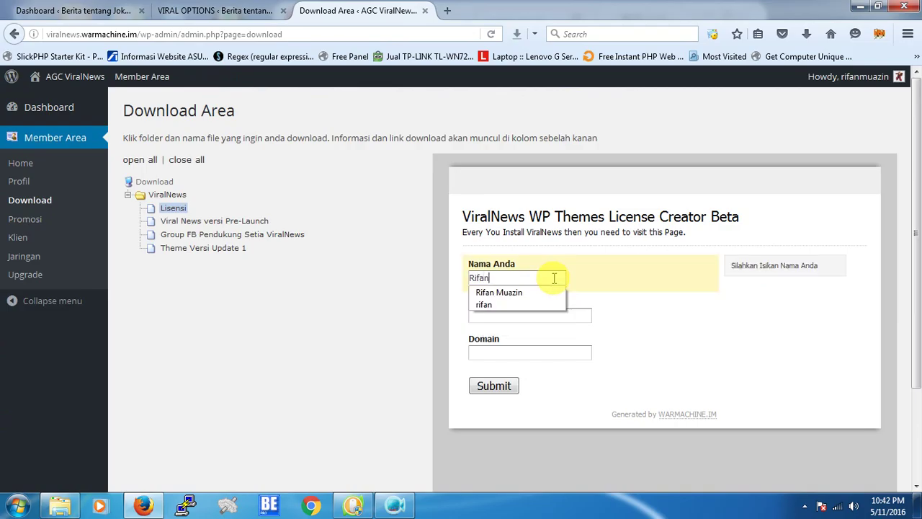
text( Muazin)
key(Tab)
text(muaz)
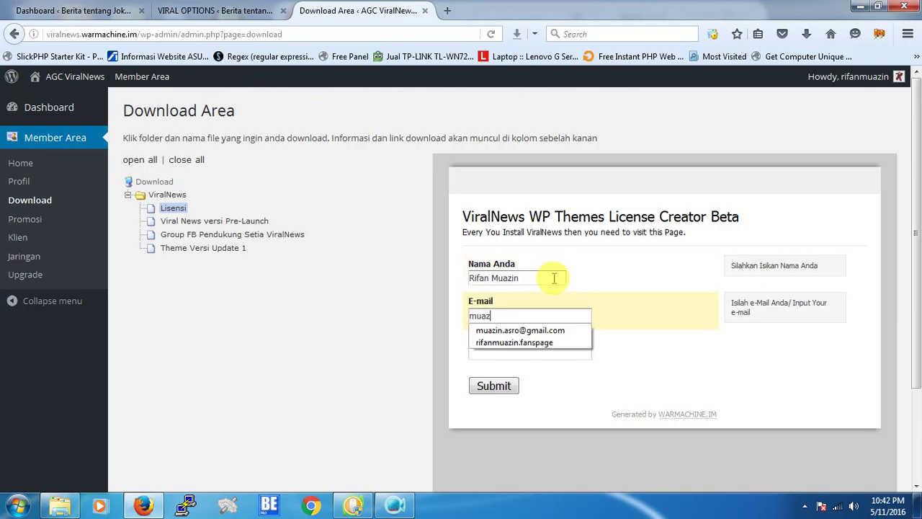
click(554, 330)
click(556, 350)
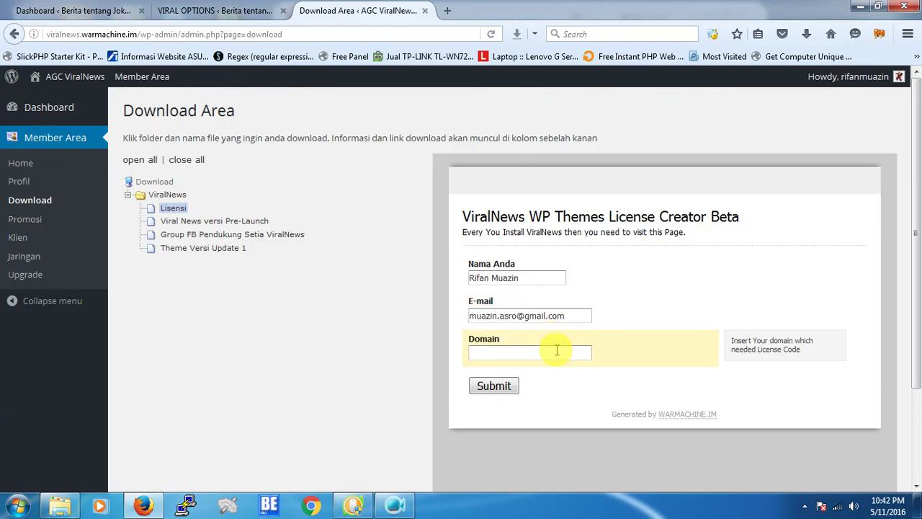
key(ctrl+v)
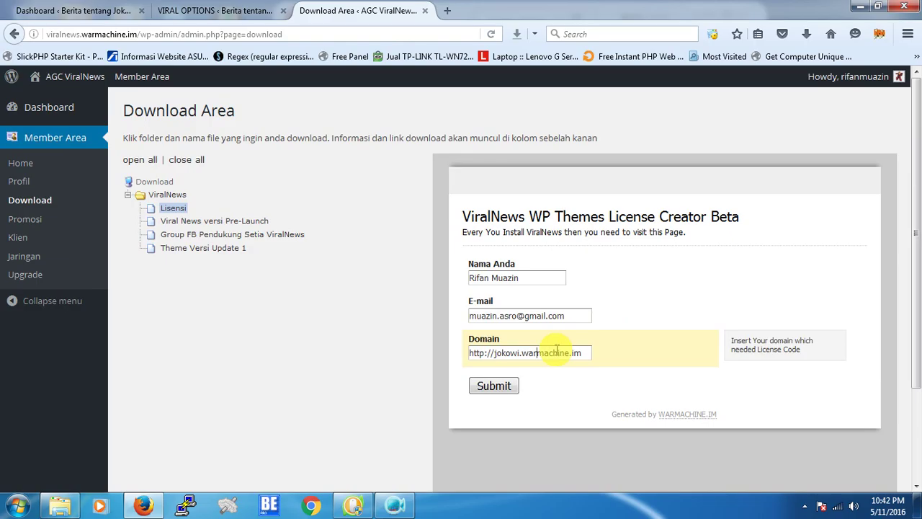
key(Home)
key(Delete)
key(Delete)
key(Delete)
key(Delete)
key(Delete)
key(Delete)
key(Delete)
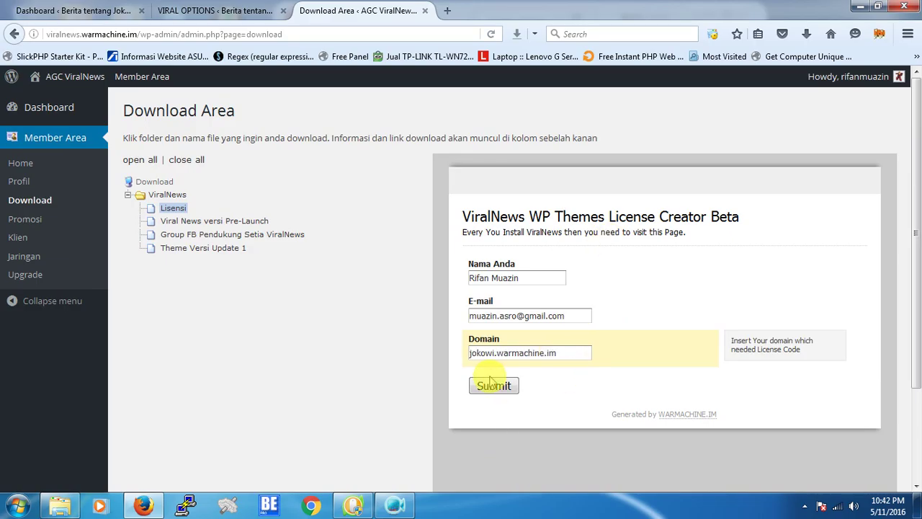
click(490, 387)
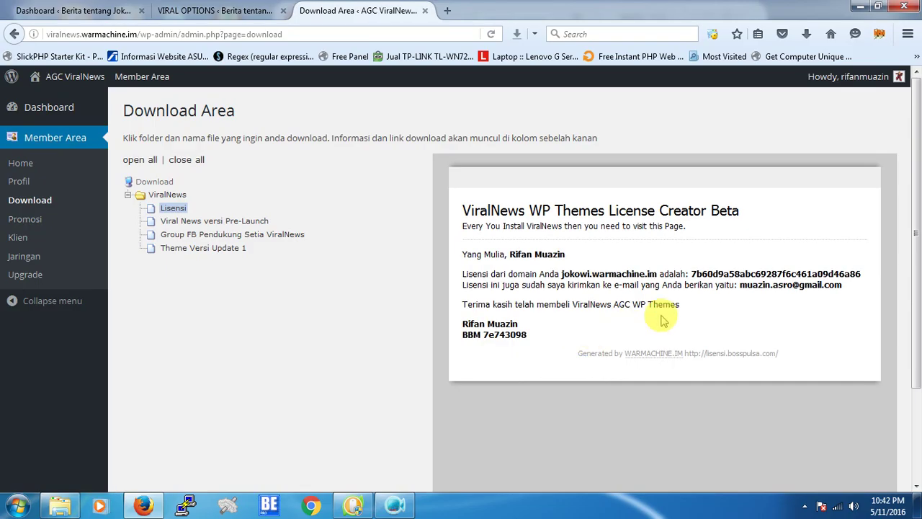
Copy the generated license key and bring it to the Viral options License Key field.
drag(691, 275, 859, 271)
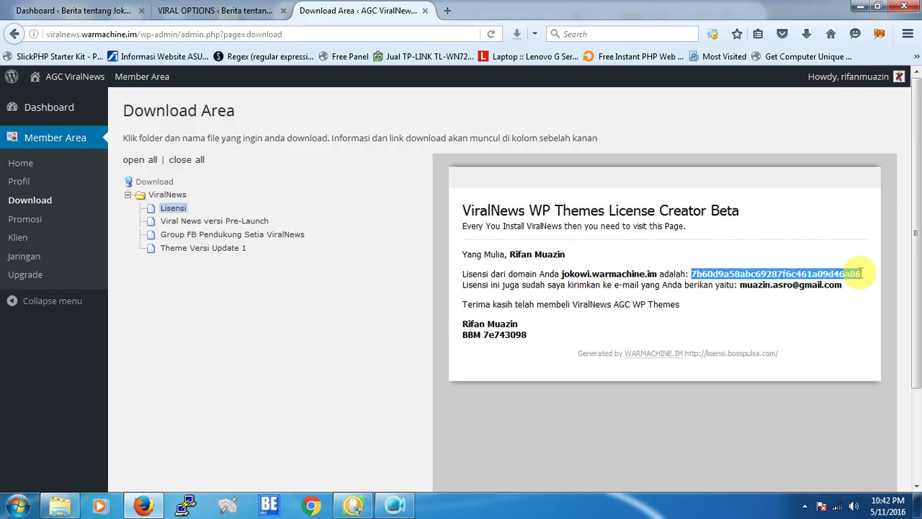
right_click(861, 274)
click(771, 284)
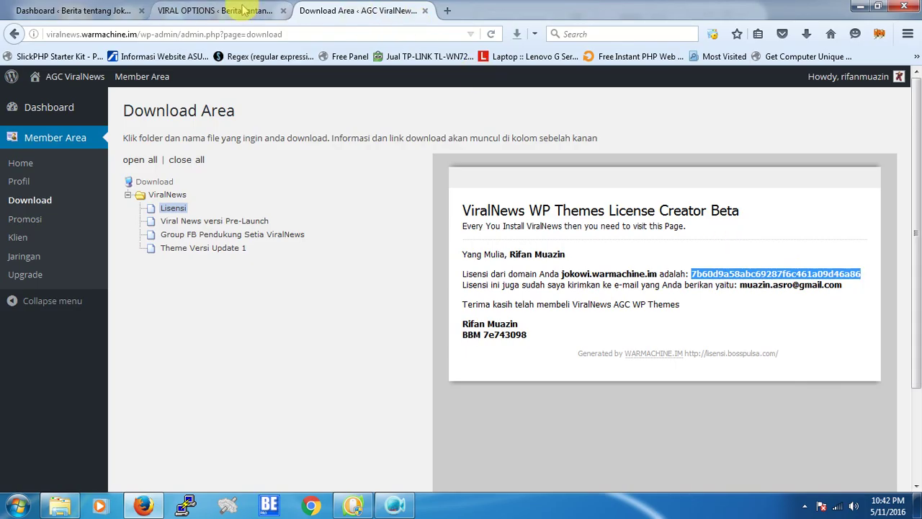
click(223, 10)
click(407, 196)
right_click(411, 197)
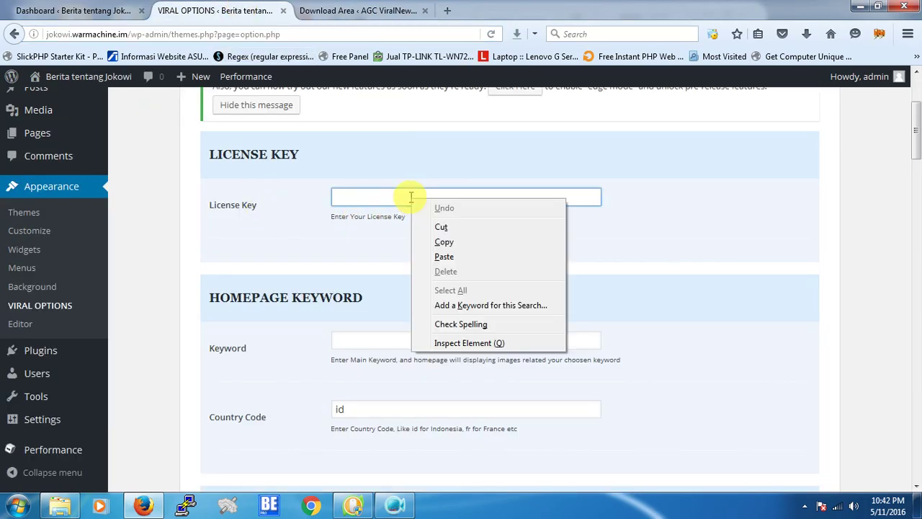
Paste the license key, then enter the homepage keyword jokowi,susi,prabowo.
click(443, 258)
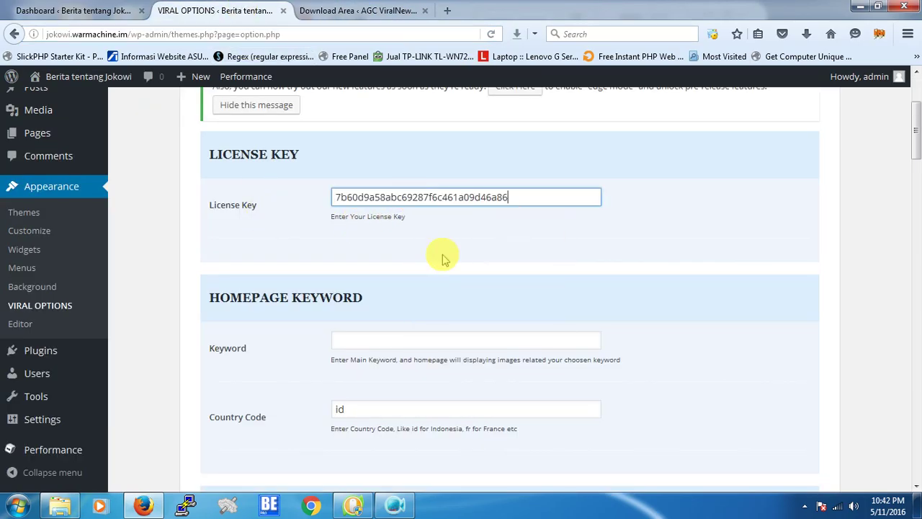
click(434, 338)
text(jo)
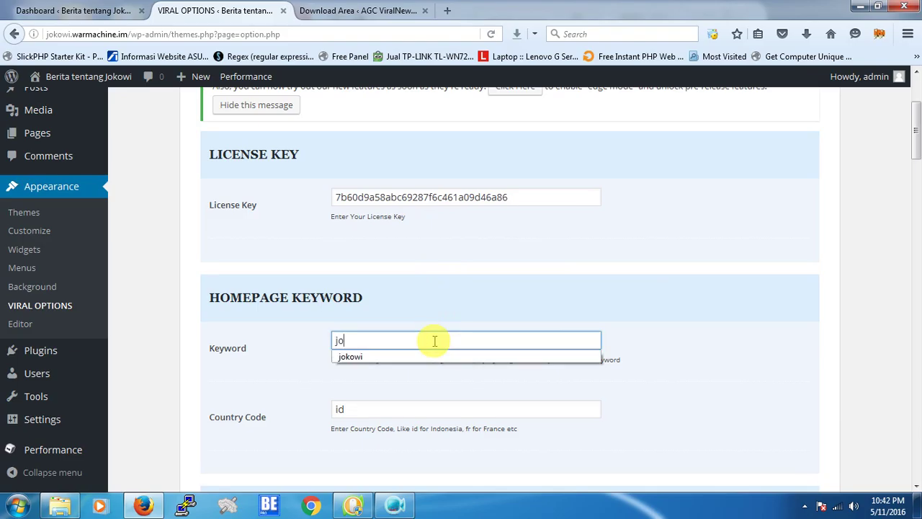
text(kowi,susi,prabowo)
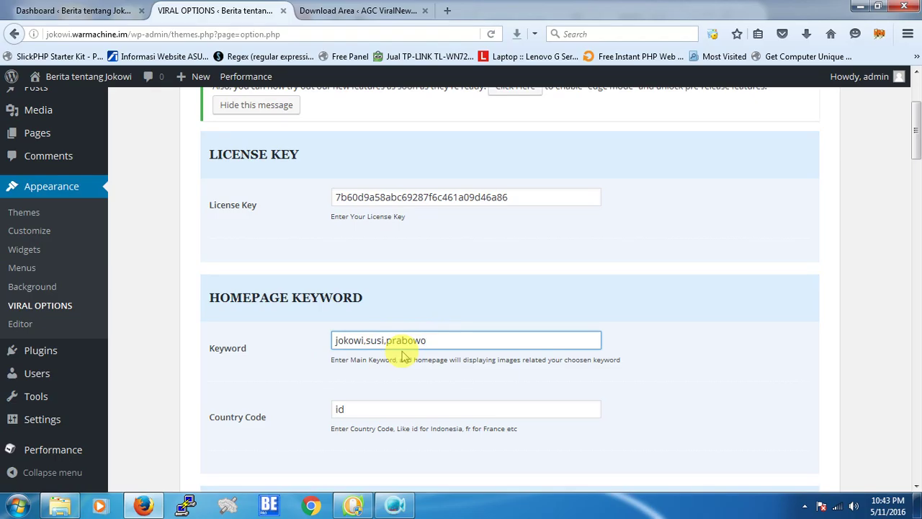
scroll(405, 358, down, 3)
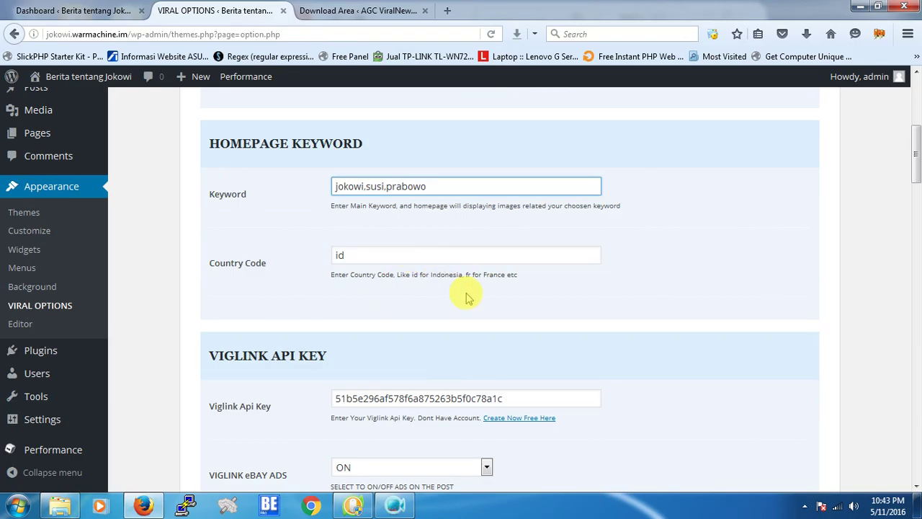
scroll(529, 286, up, 3)
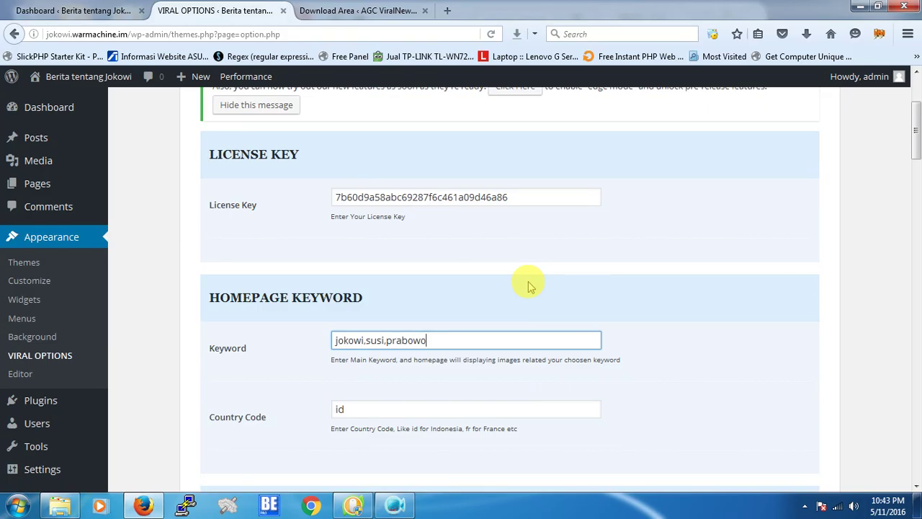
scroll(530, 285, down, 3)
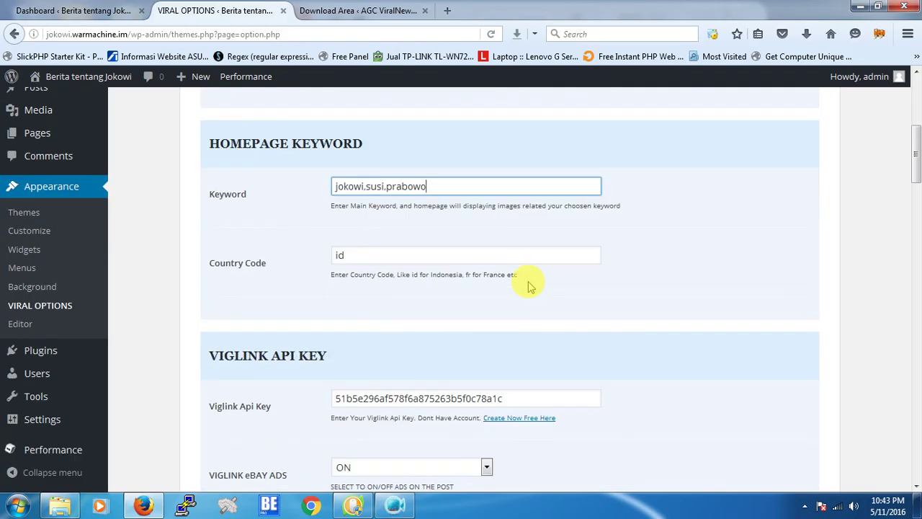
scroll(529, 286, down, 6)
scroll(529, 286, up, 6)
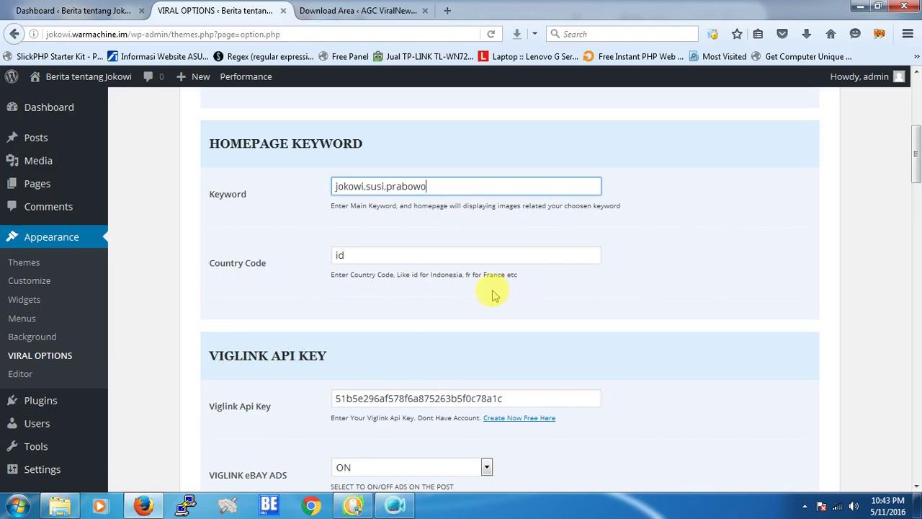
Search 'kode negara 2 huruf' in a new tab and open Wikipedia's ISO 3166-1 country-code article.
click(447, 11)
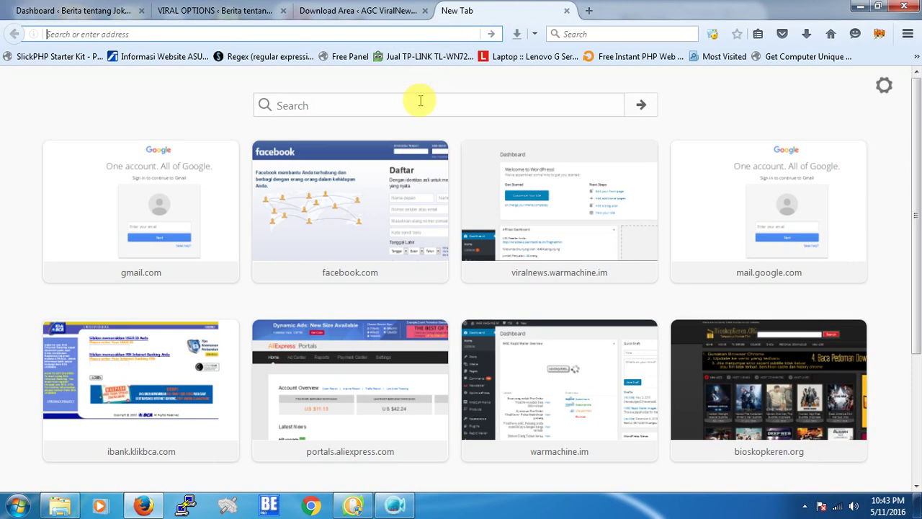
text(kode negara wikipedia)
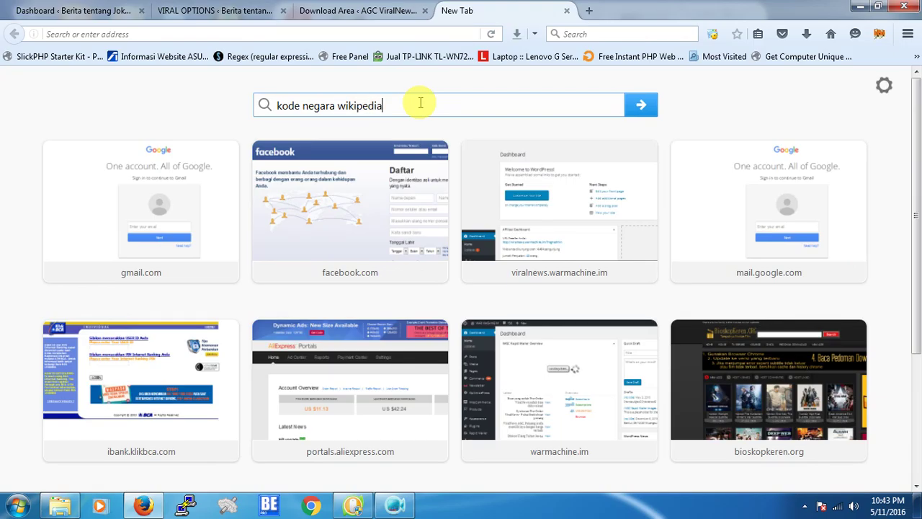
text(2)
key(BackSpace)
key(BackSpace)
text(2 huruf)
key(Return)
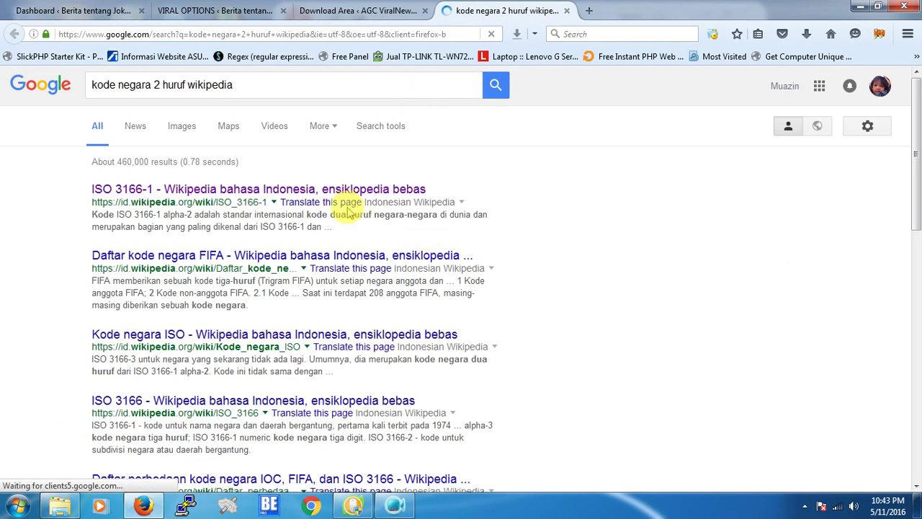
click(354, 194)
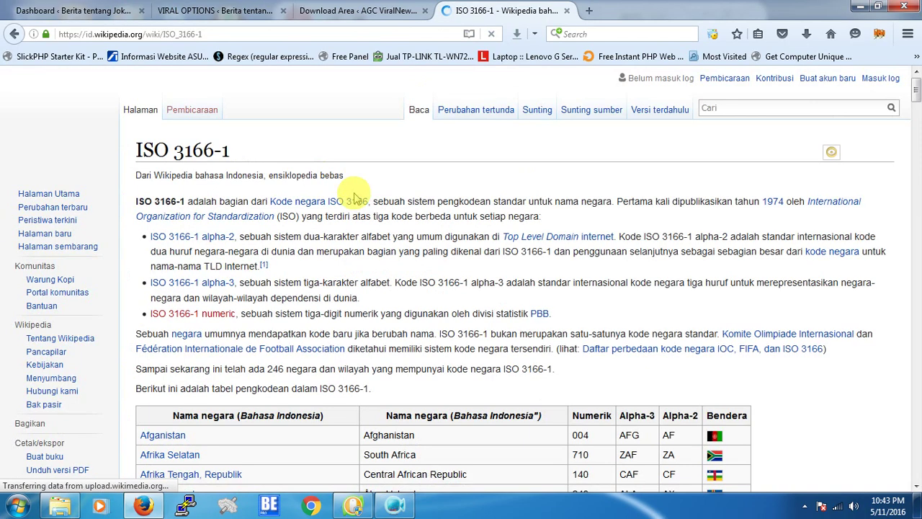
scroll(432, 209, down, 6)
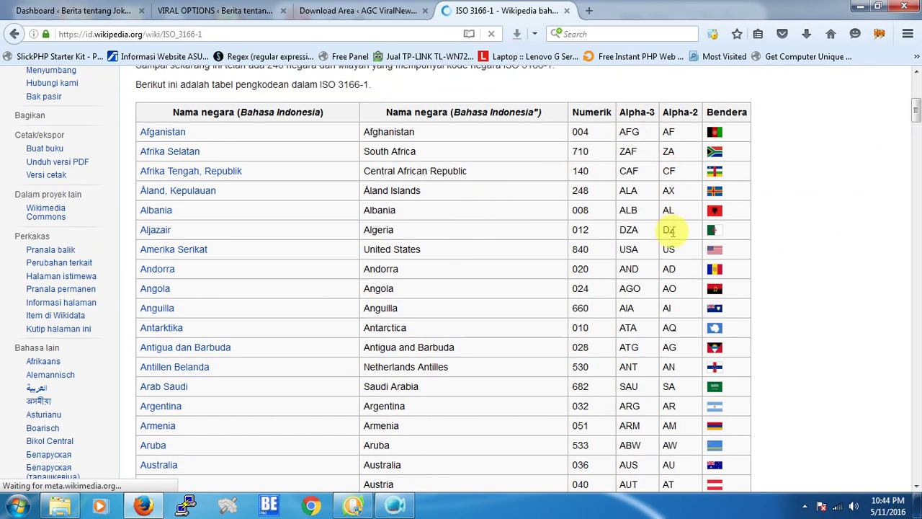
click(358, 10)
click(219, 10)
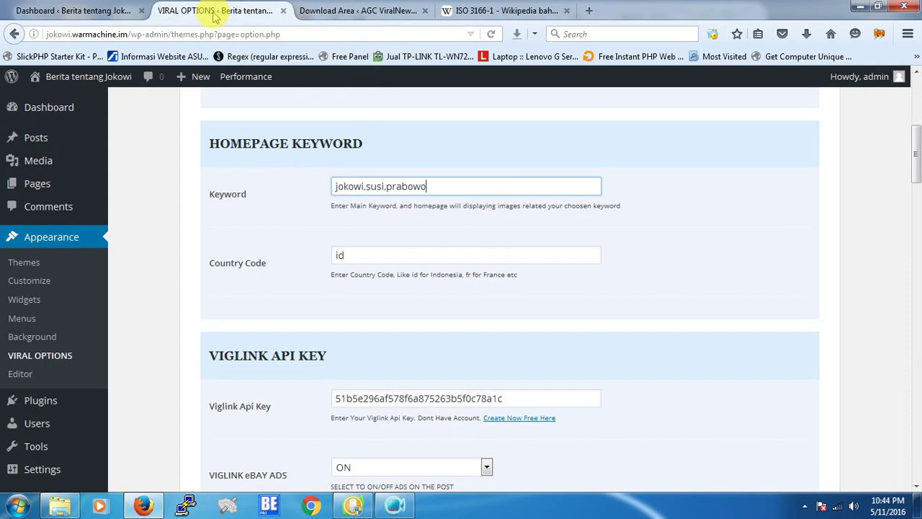
Append '{Terima Kasih|Thank You|Matur Nuwun} telah mengunjungi website saya.' to the Post Template.
scroll(425, 130, down, 10)
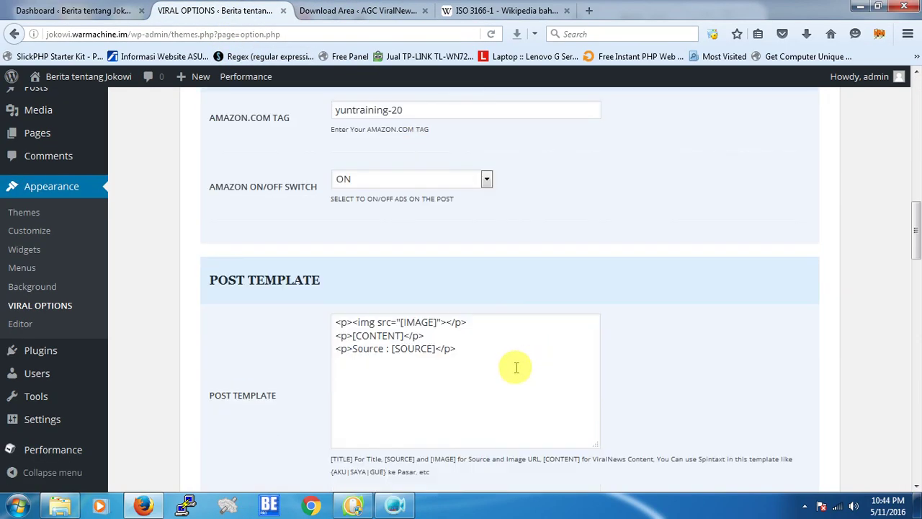
scroll(486, 356, down, 7)
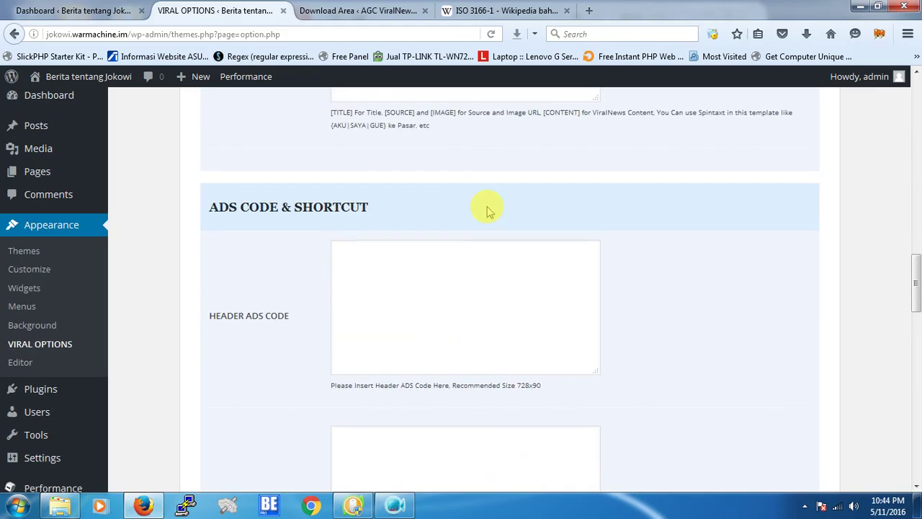
scroll(479, 202, up, 4)
click(473, 201)
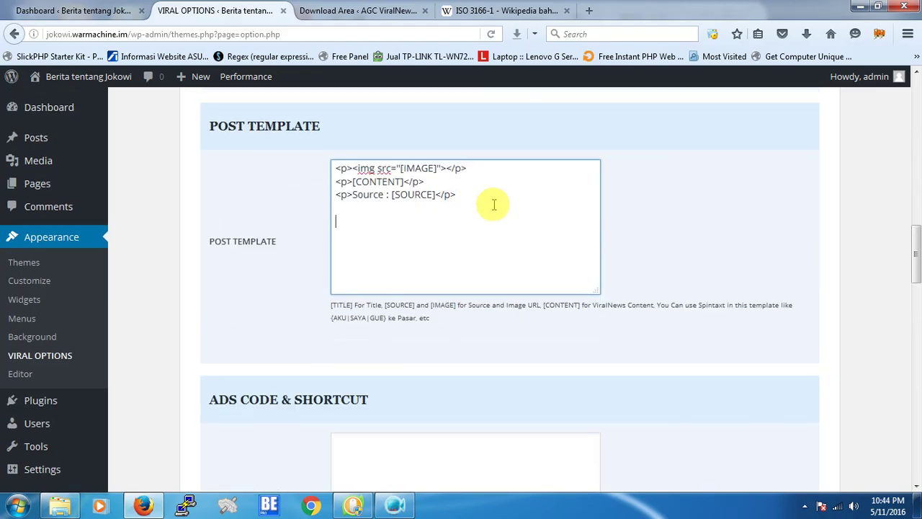
text(Terima Kasih |Thank You|Matur)
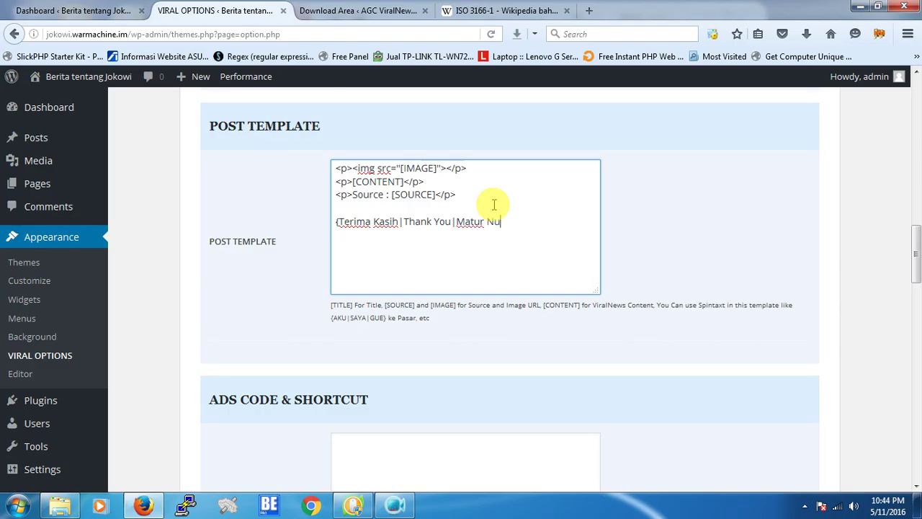
text( Nuwun} telah meng)
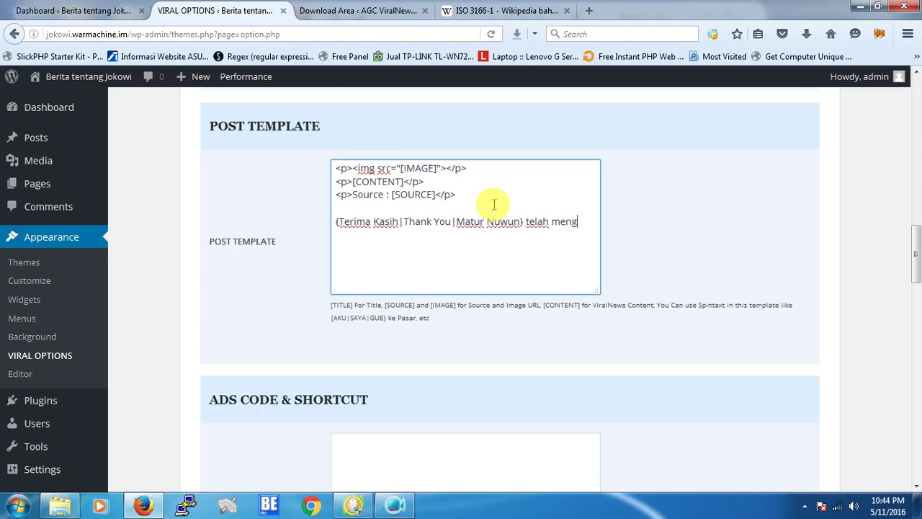
text(unjungi website saya.)
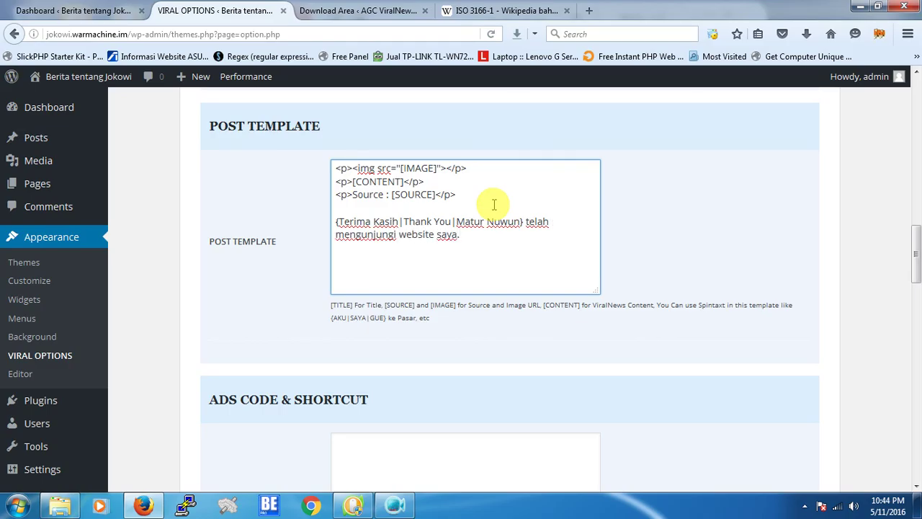
scroll(494, 204, down, 2)
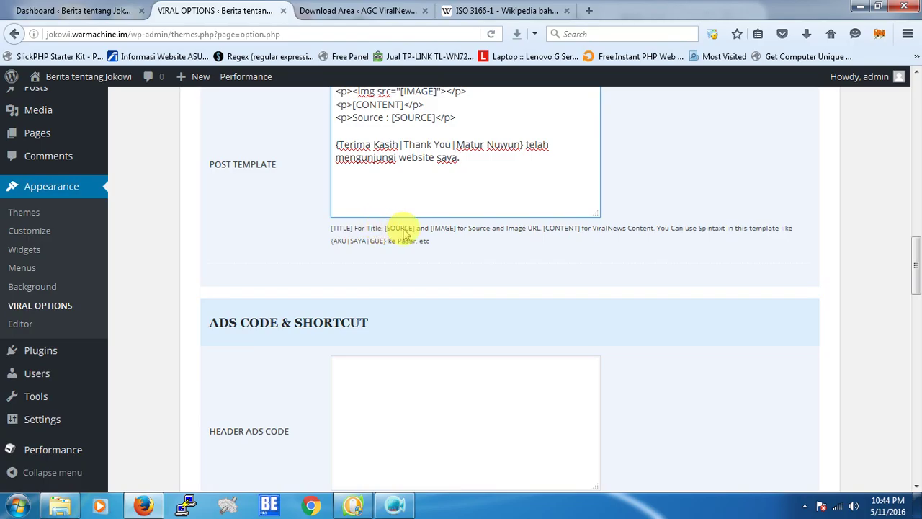
scroll(500, 206, up, 4)
scroll(792, 273, down, 2)
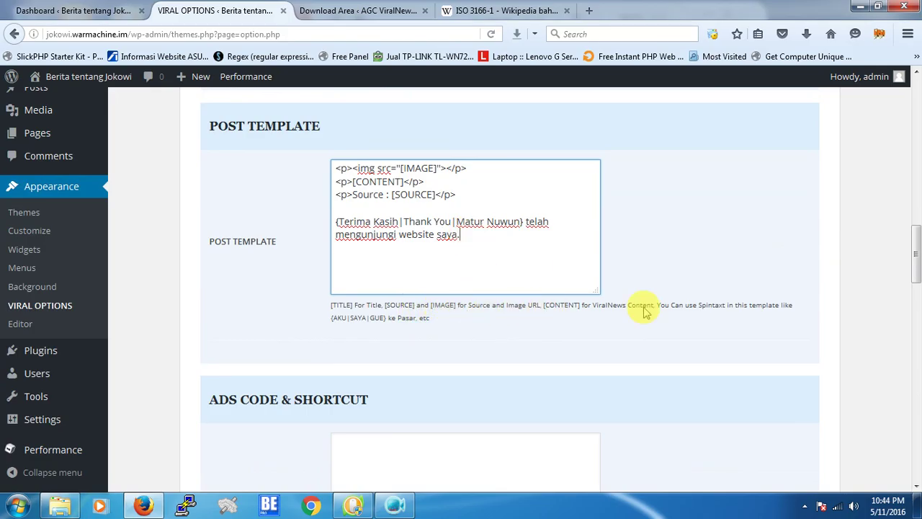
scroll(451, 263, down, 4)
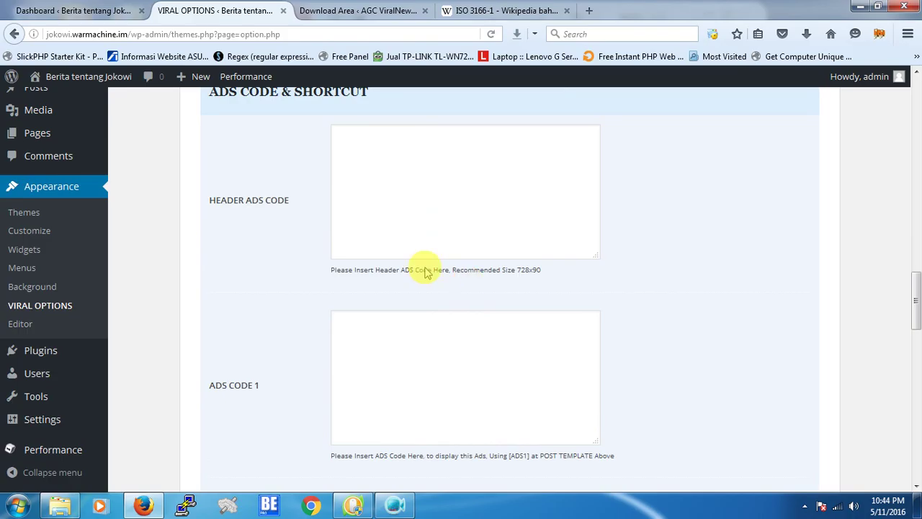
click(400, 184)
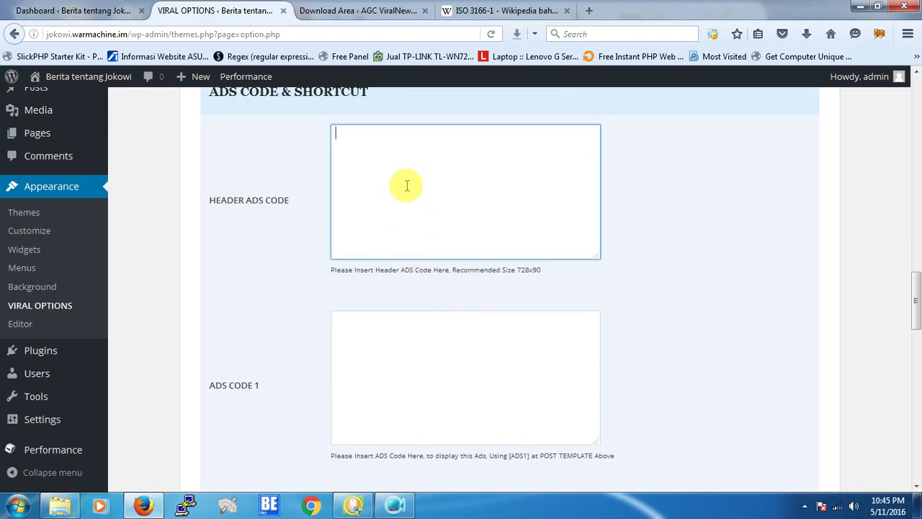
scroll(407, 186, down, 4)
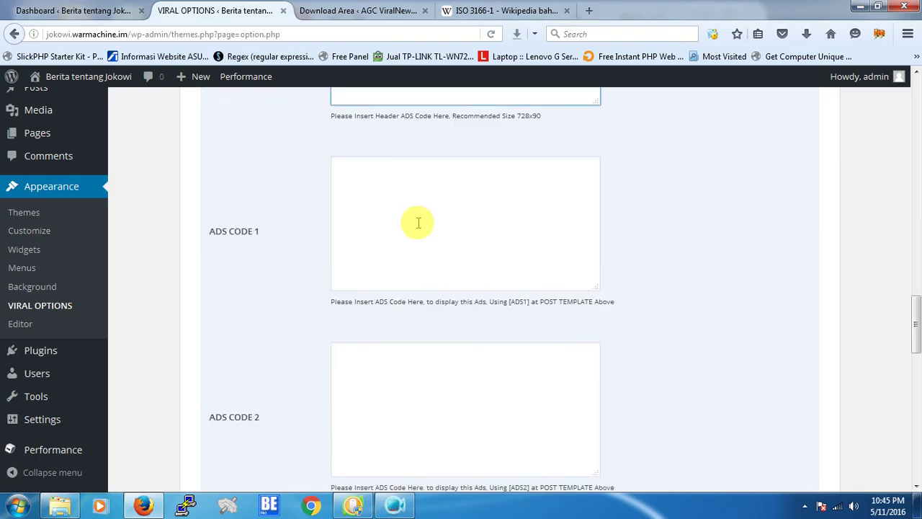
scroll(418, 222, down, 12)
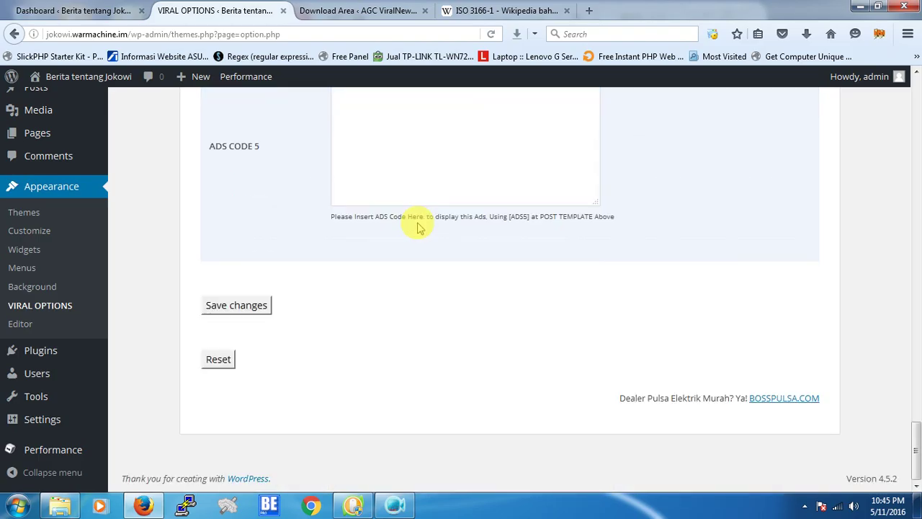
scroll(418, 222, up, 10)
scroll(418, 223, up, 3)
scroll(453, 209, up, 2)
drag(510, 323, 528, 325)
right_click(528, 322)
click(556, 331)
scroll(634, 243, up, 5)
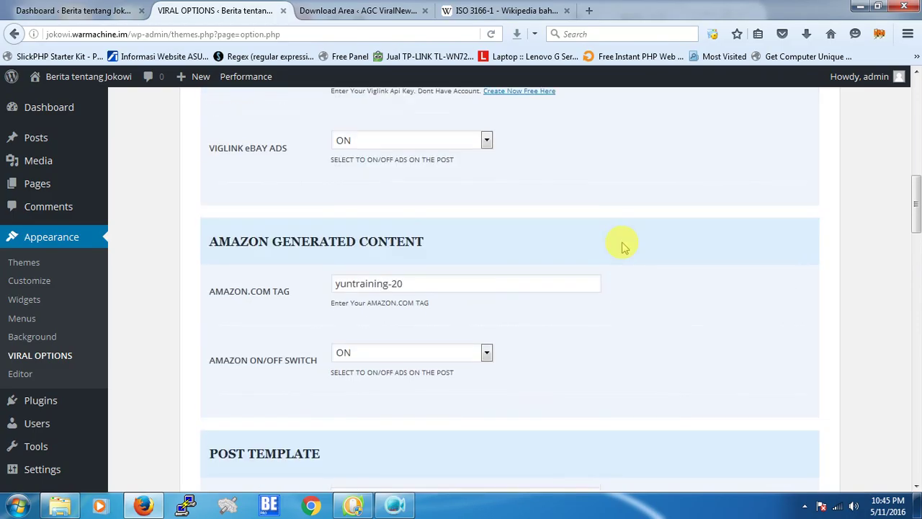
scroll(624, 247, down, 5)
click(501, 205)
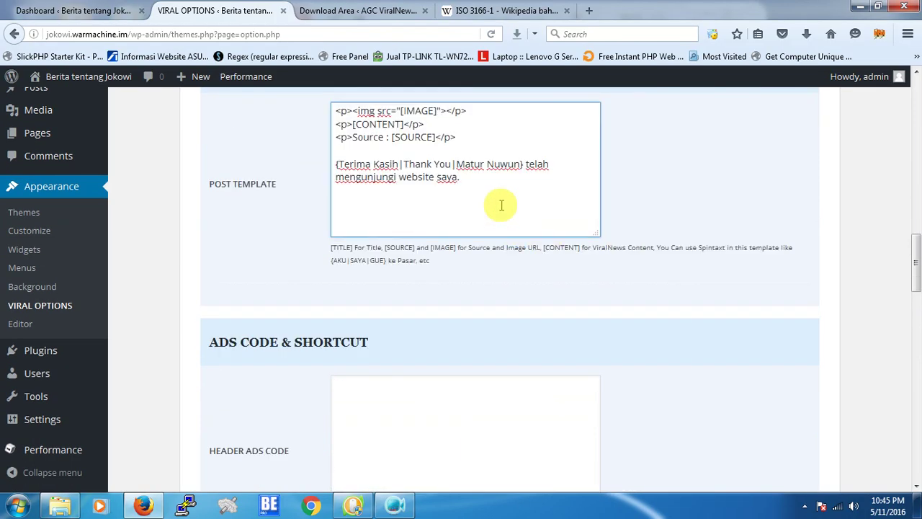
text([ADS1)
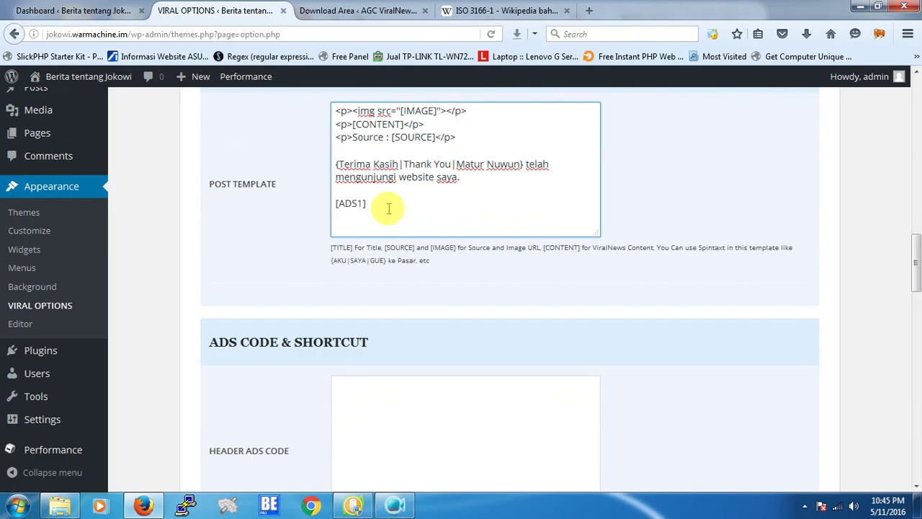
key(BackSpace)
key(BackSpace)
key(BackSpace)
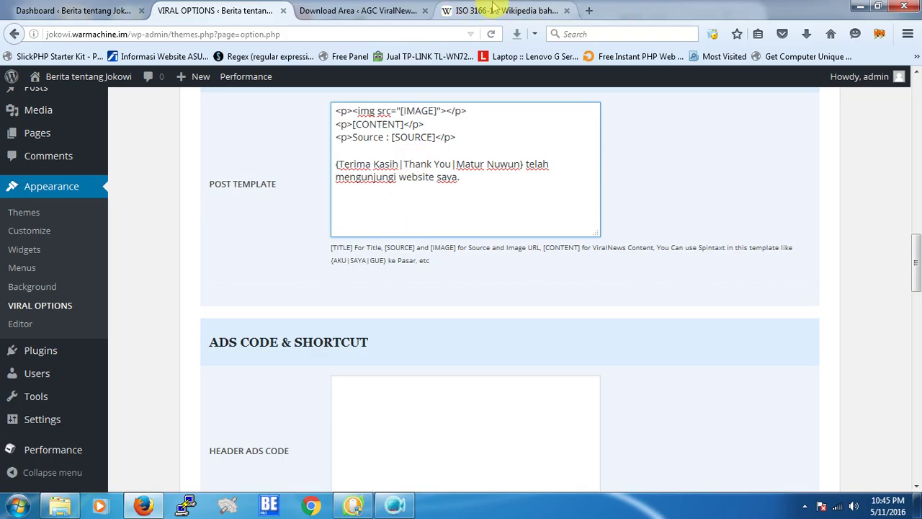
scroll(544, 222, down, 10)
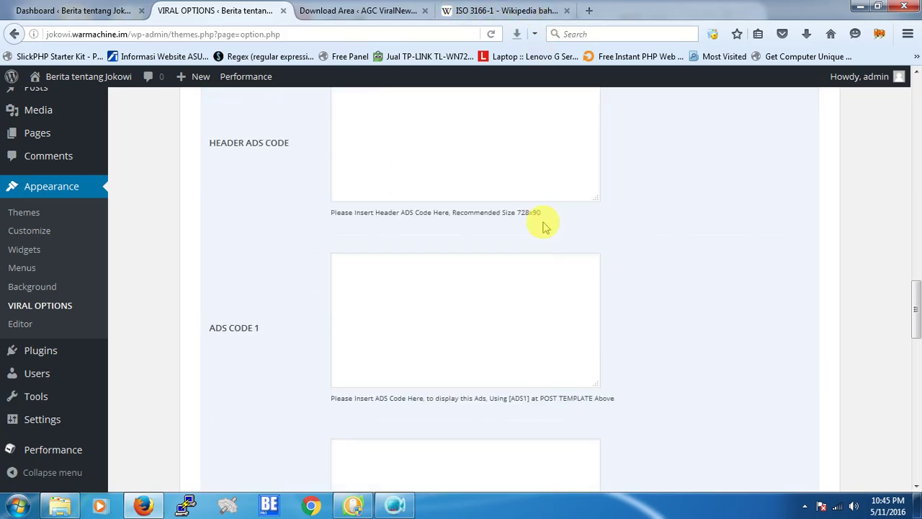
scroll(544, 222, down, 5)
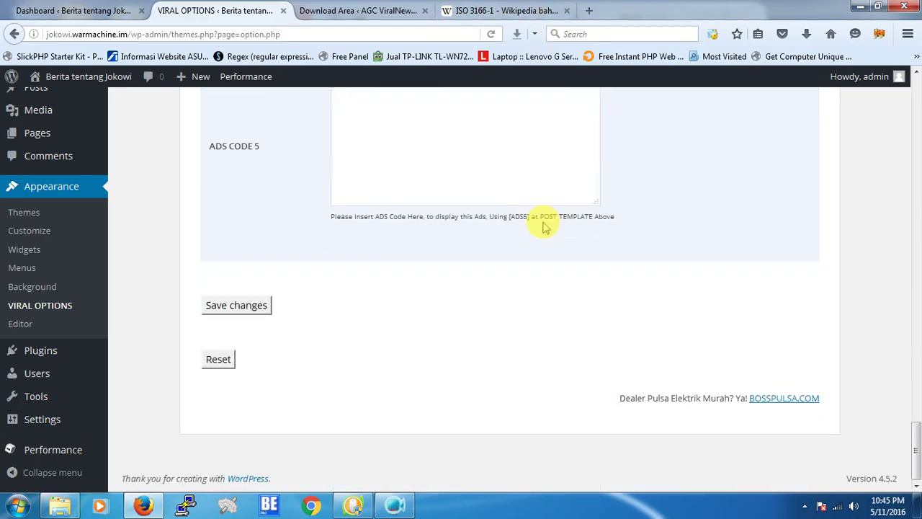
scroll(544, 222, up, 10)
scroll(544, 222, up, 10)
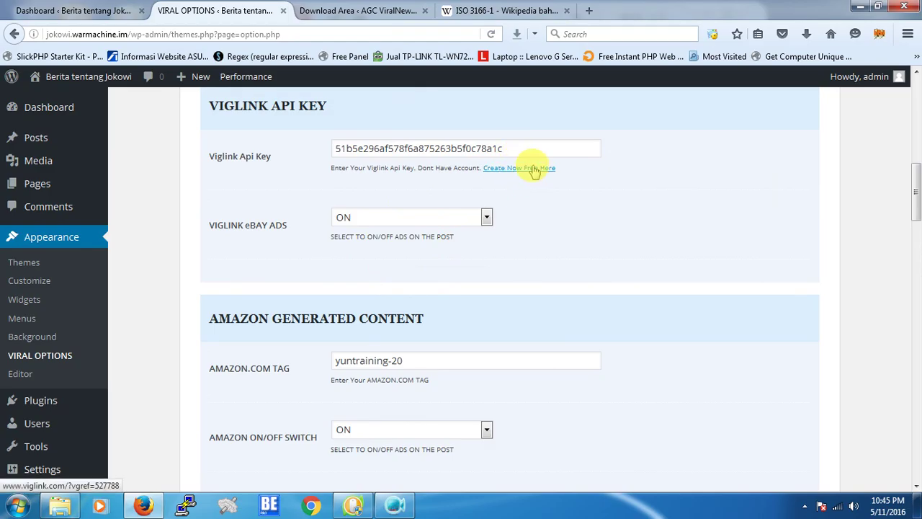
scroll(556, 231, down, 20)
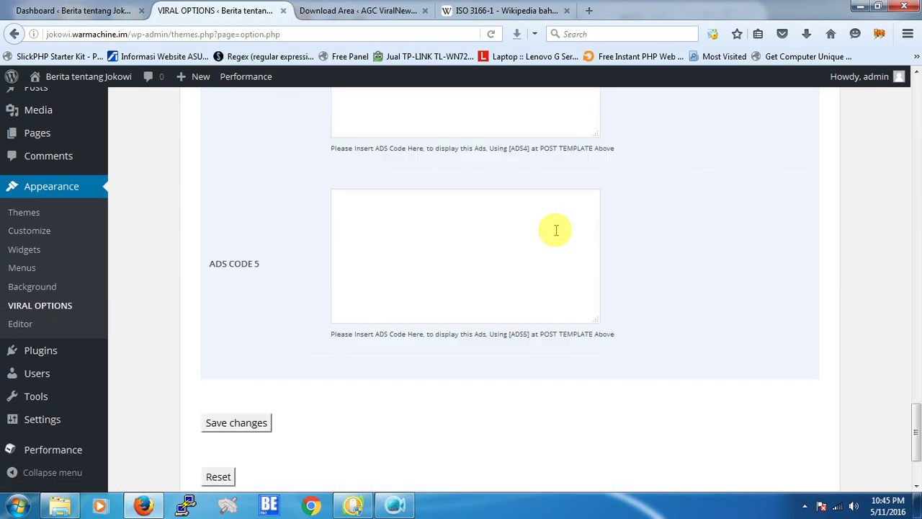
Save the ViralNews theme option changes.
click(239, 310)
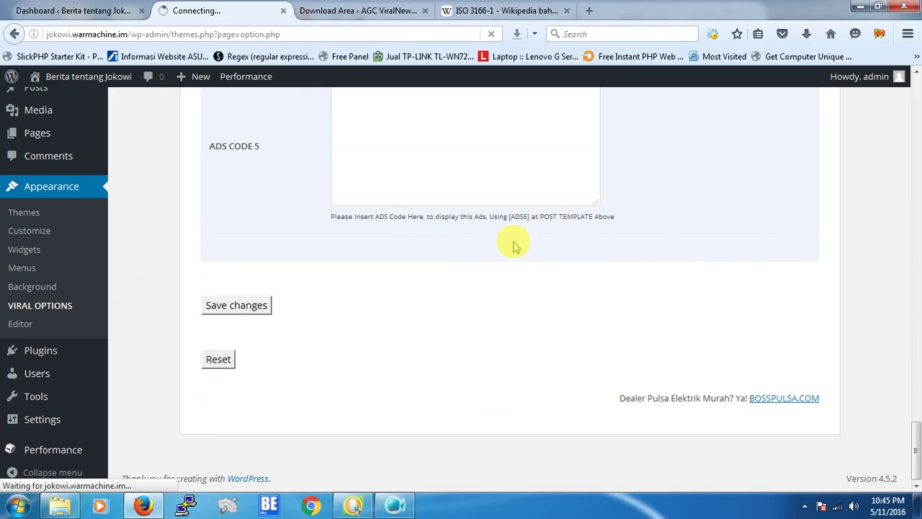
scroll(787, 295, up, 10)
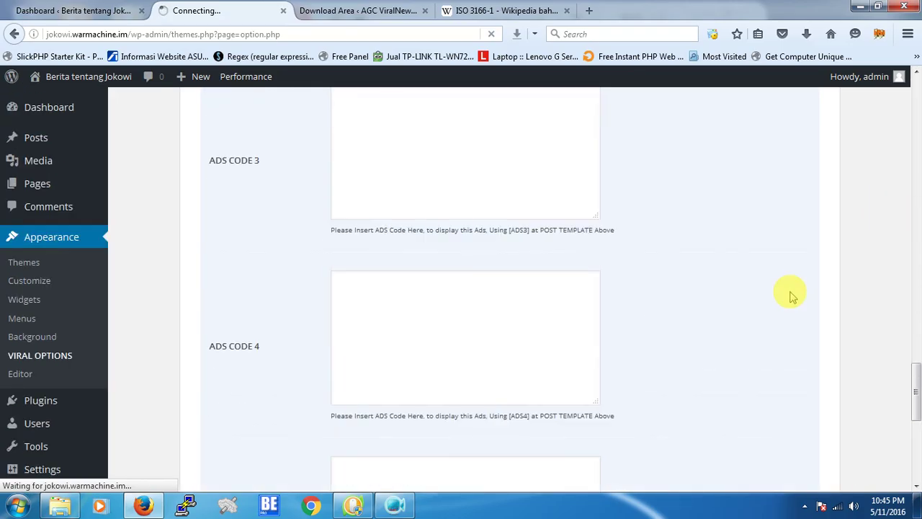
scroll(790, 295, up, 10)
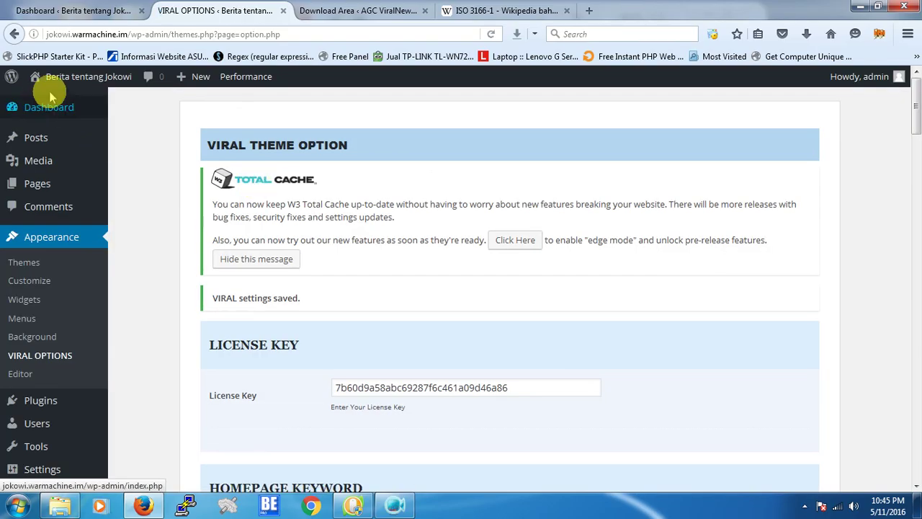
Visit the live site's front page, then go to the Widgets page.
mouse_move(72, 80)
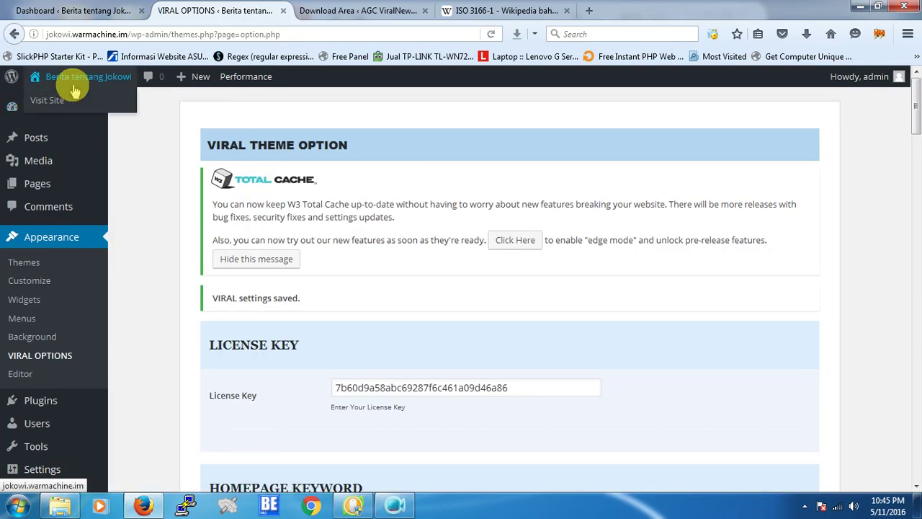
click(70, 101)
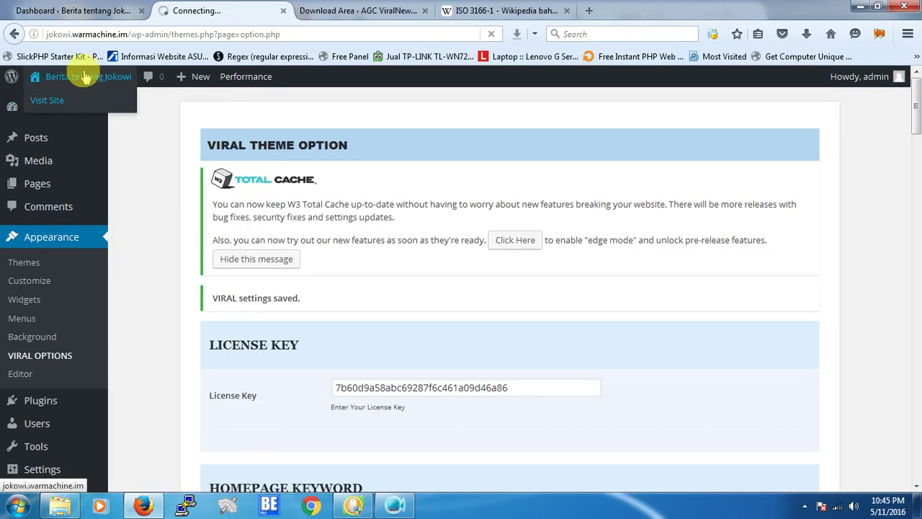
click(86, 11)
click(200, 11)
scroll(475, 367, down, 15)
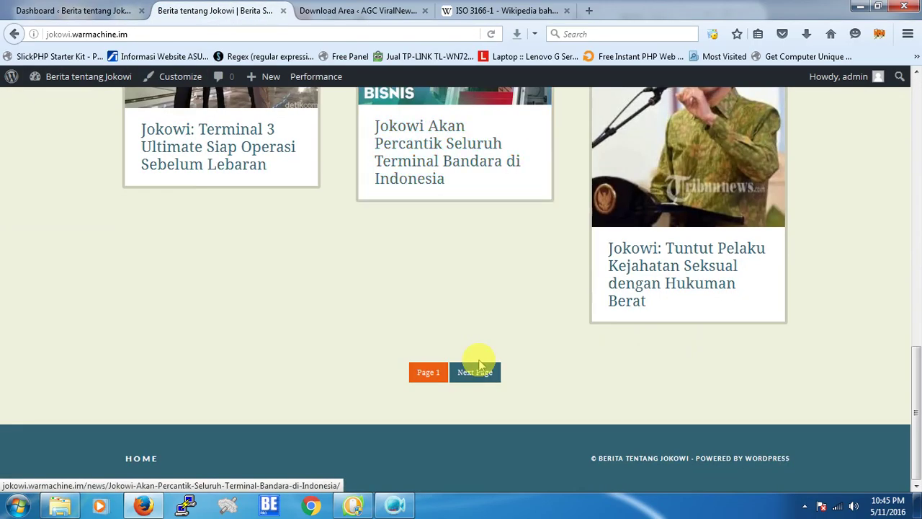
scroll(477, 365, up, 15)
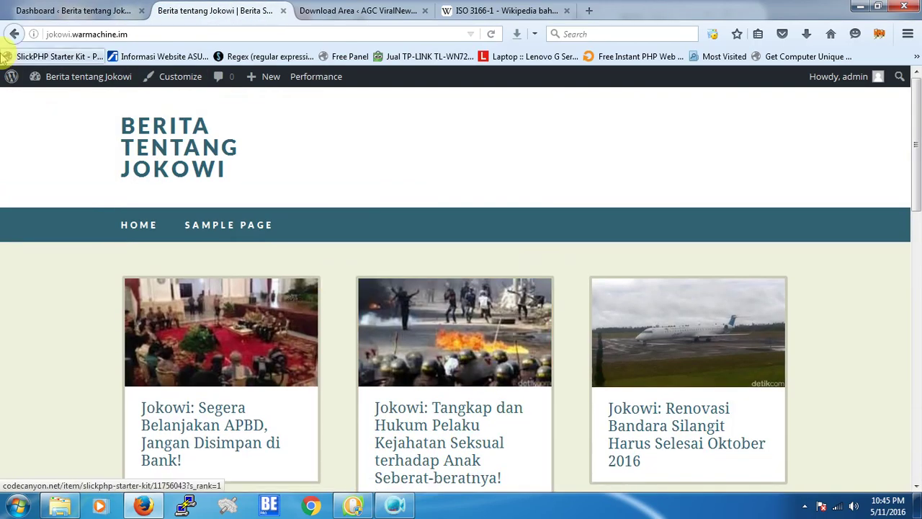
mouse_move(36, 76)
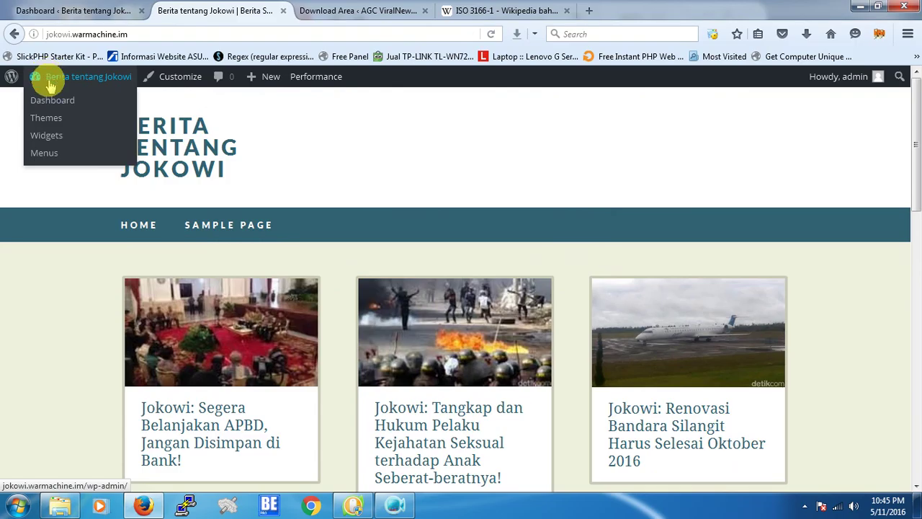
click(47, 136)
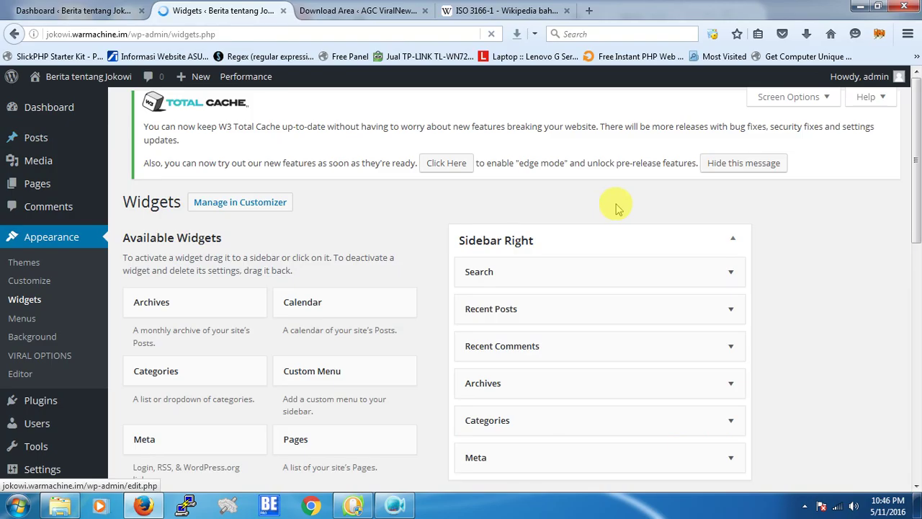
Remove the Recent Posts widget from Sidebar Right and expand Recent Comments.
scroll(728, 262, down, 2)
click(730, 242)
click(469, 366)
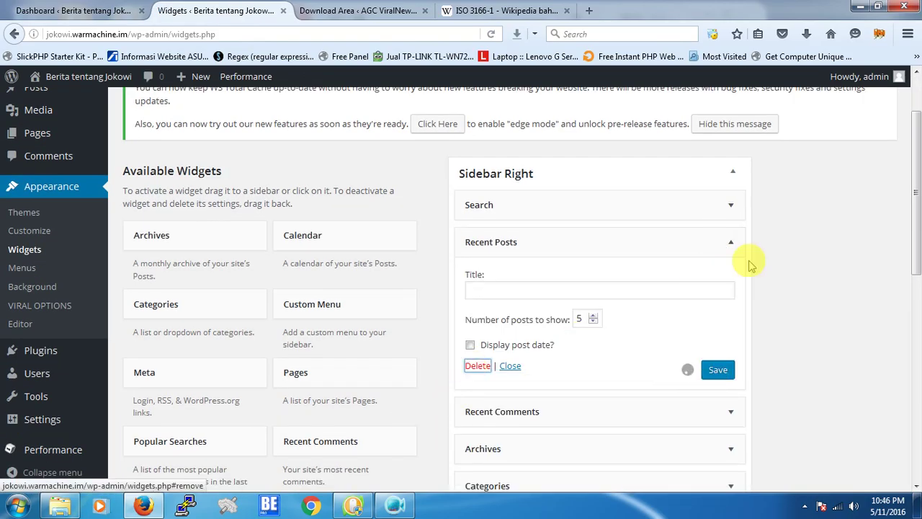
click(732, 245)
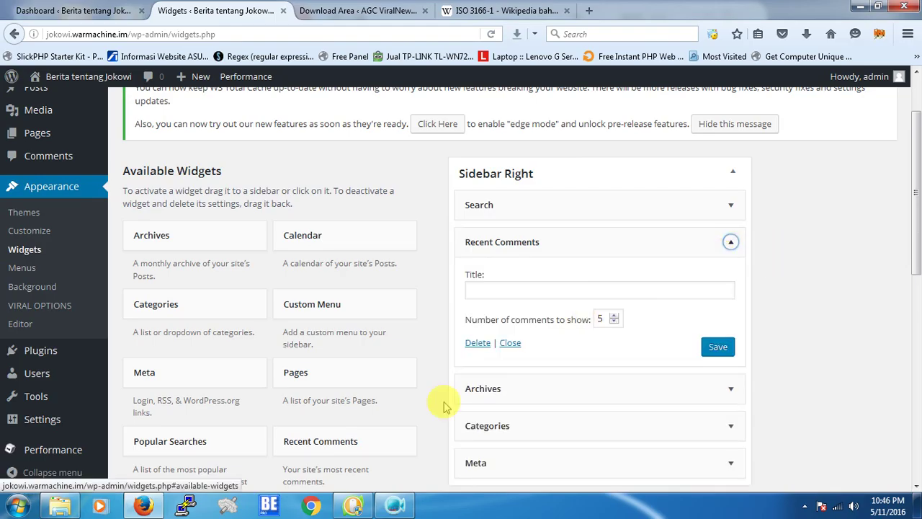
click(477, 344)
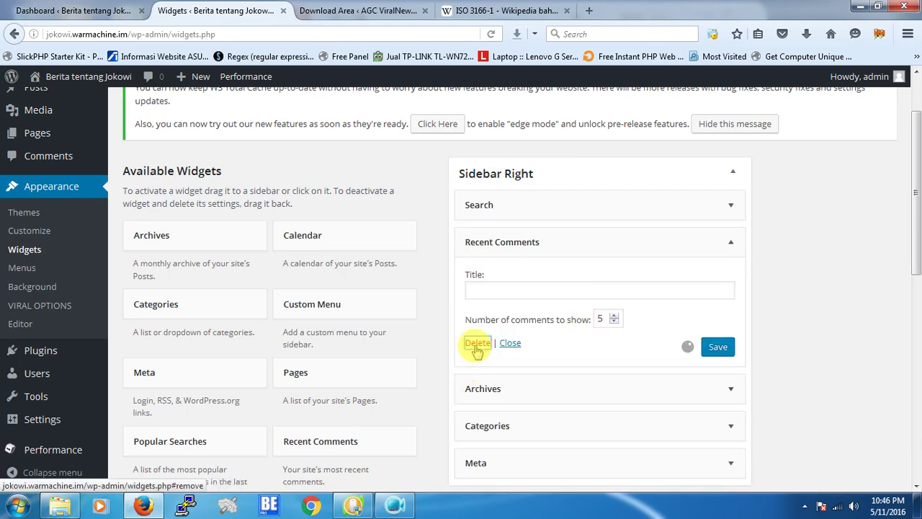
Delete the Archives, Categories and Meta widgets from Sidebar Right.
click(737, 386)
scroll(747, 385, down, 1)
scroll(748, 385, down, 3)
click(477, 265)
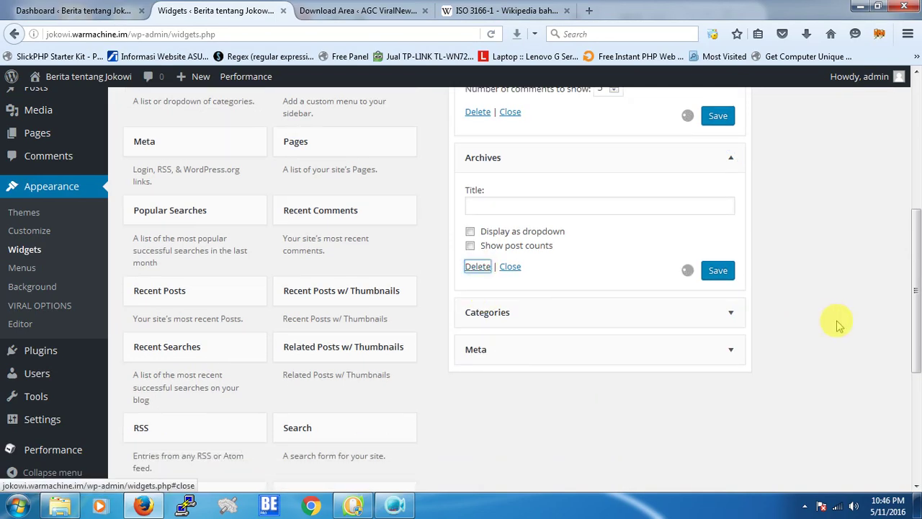
click(730, 158)
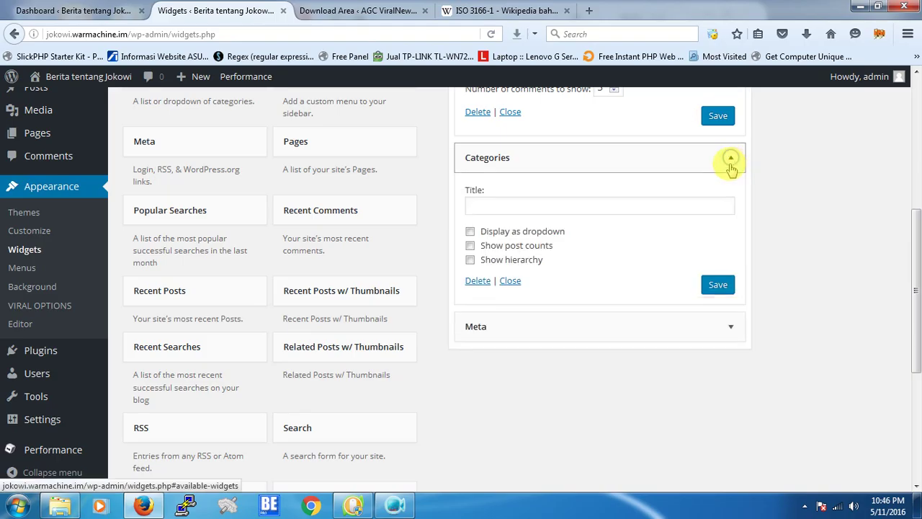
click(477, 280)
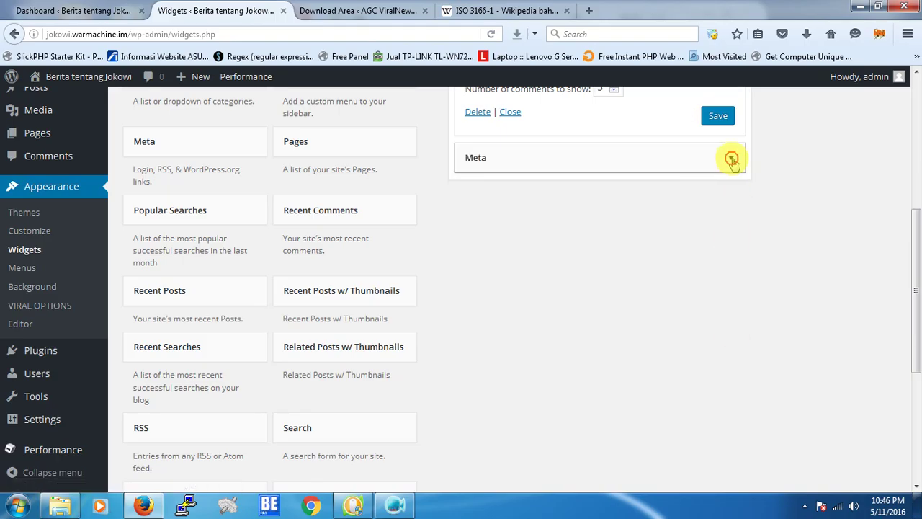
click(730, 157)
click(477, 232)
scroll(854, 292, up, 5)
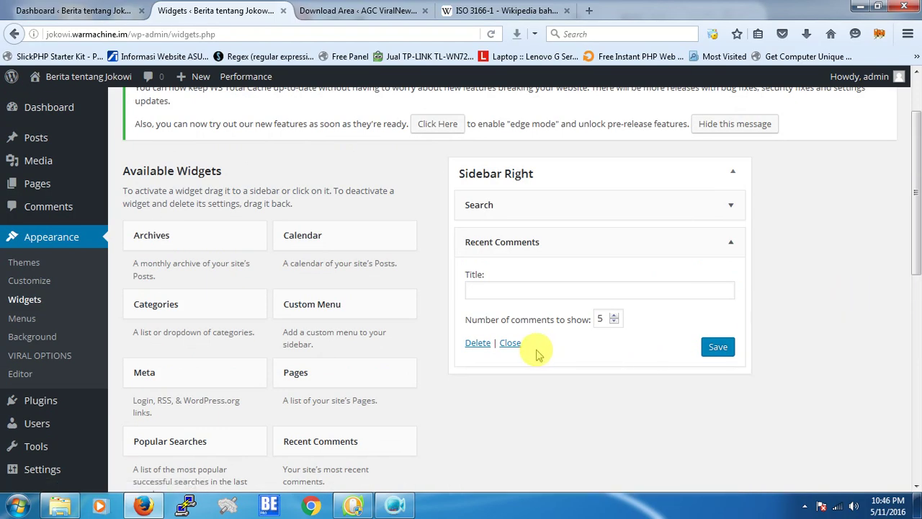
click(476, 342)
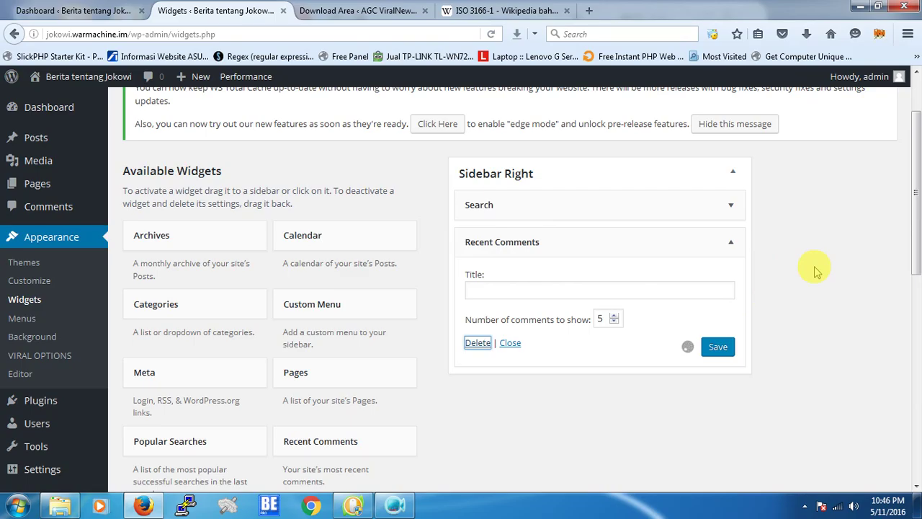
scroll(451, 397, down, 3)
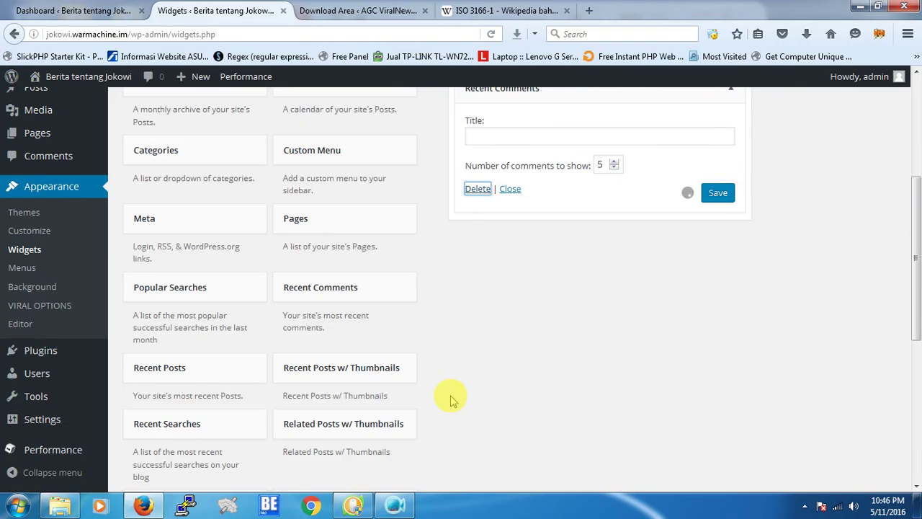
Add Related Posts w/ Thumbnails to Sidebar Right, titled 'Berita Terkait Jokowi' with 5 posts, and save.
click(355, 425)
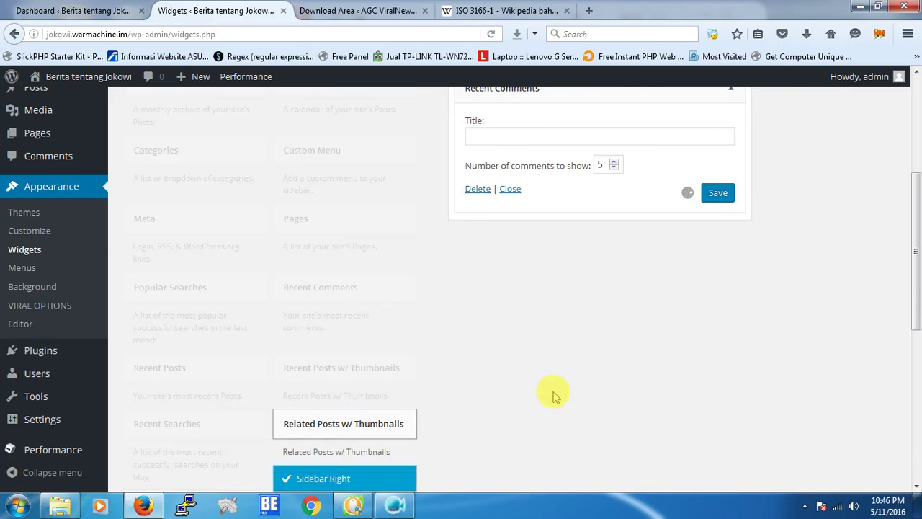
click(367, 277)
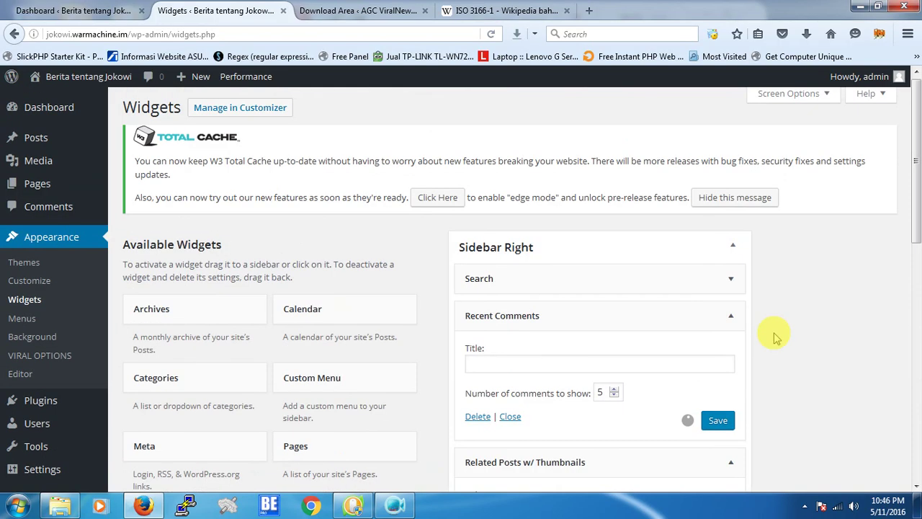
drag(566, 334, 537, 333)
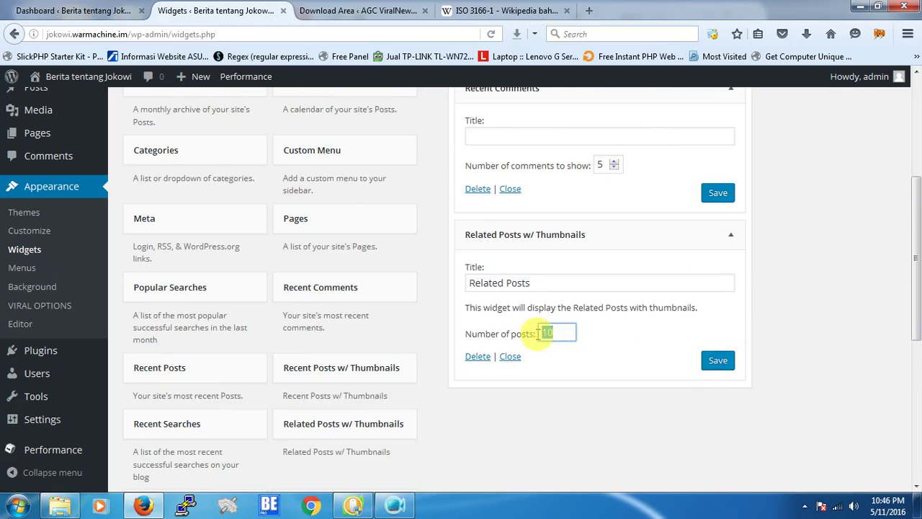
text(5)
click(562, 288)
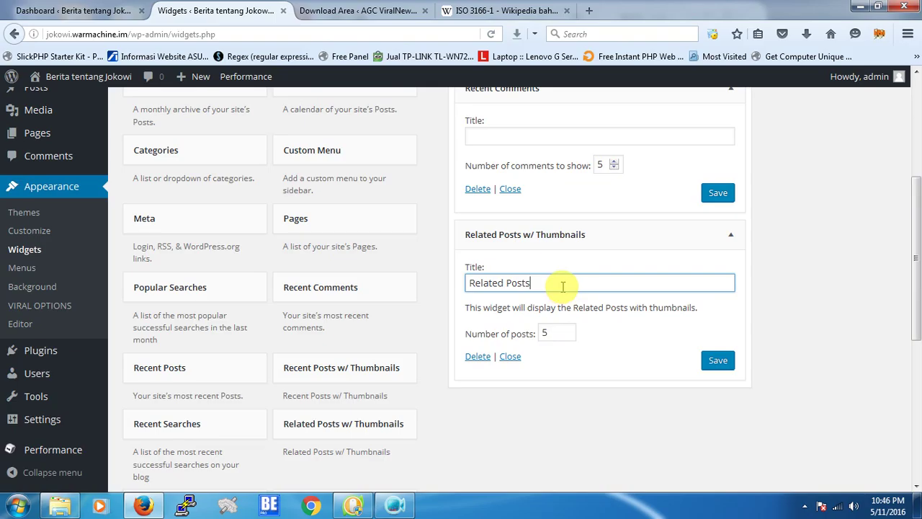
drag(562, 286, 417, 283)
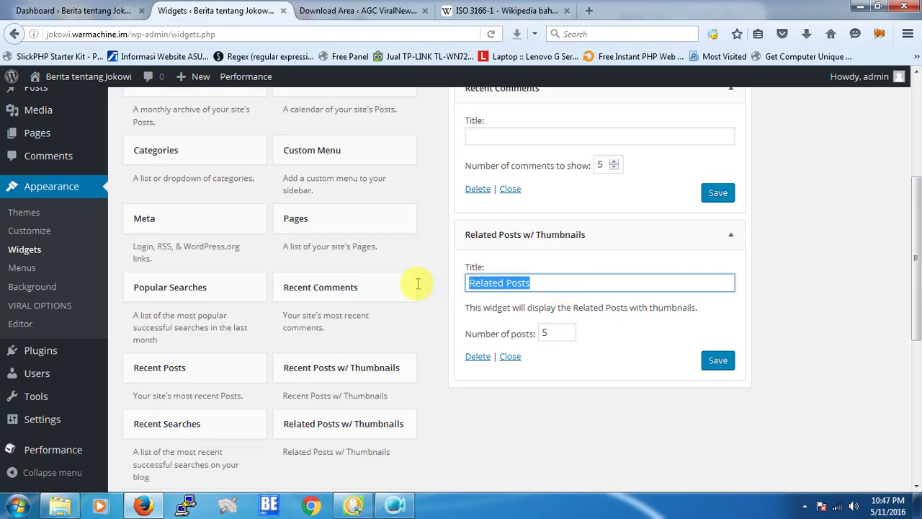
text(Berita Terkait Jokowi)
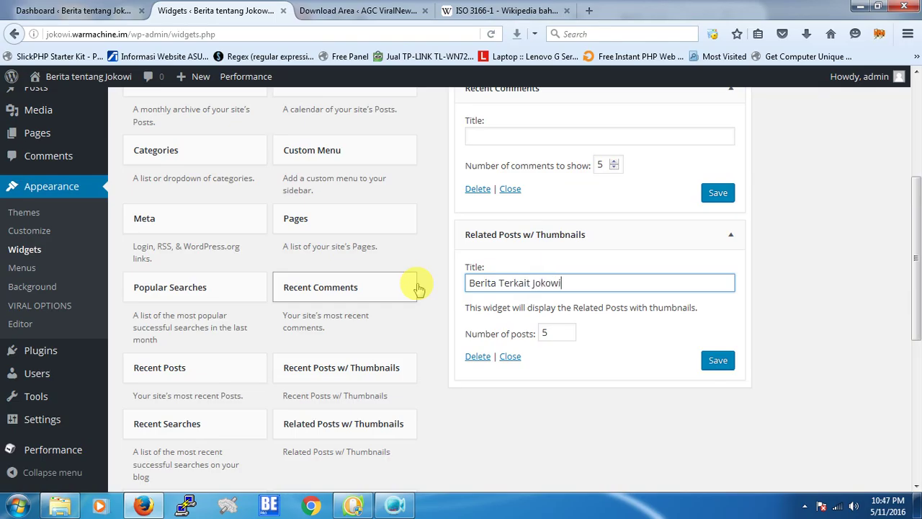
click(712, 360)
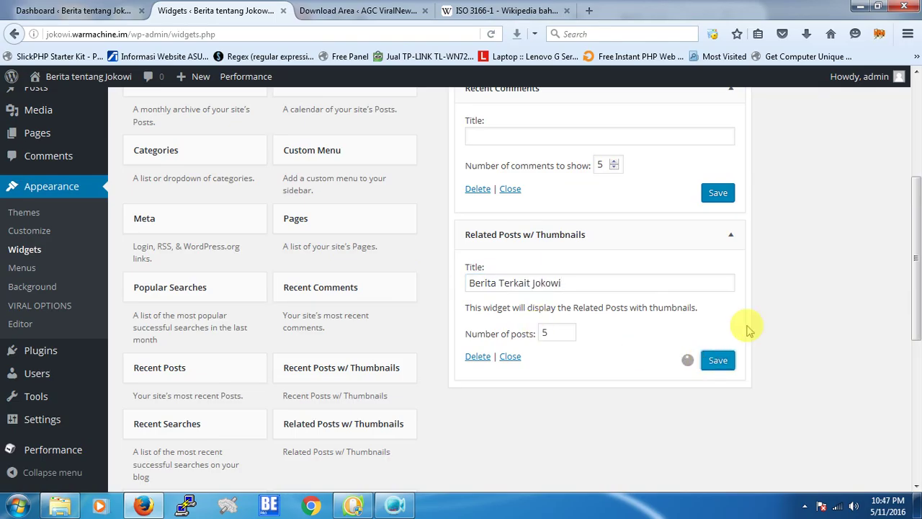
scroll(782, 278, up, 3)
scroll(745, 323, down, 2)
scroll(745, 324, down, 1)
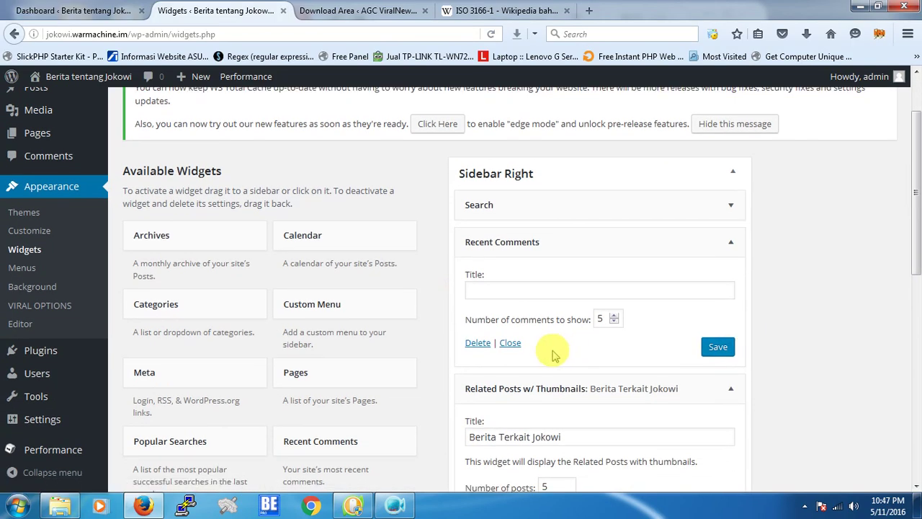
Remove the Recent Comments widget from the sidebar.
click(478, 343)
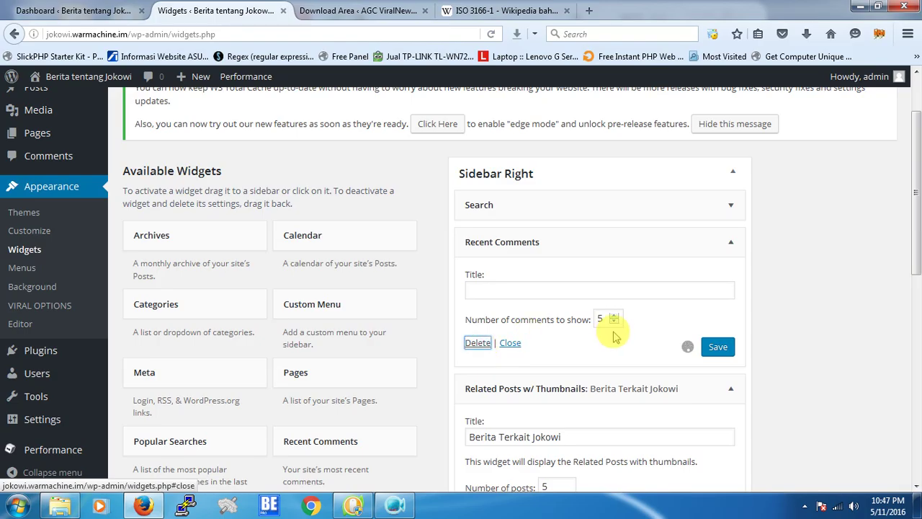
scroll(712, 296, down, 5)
scroll(625, 310, down, 5)
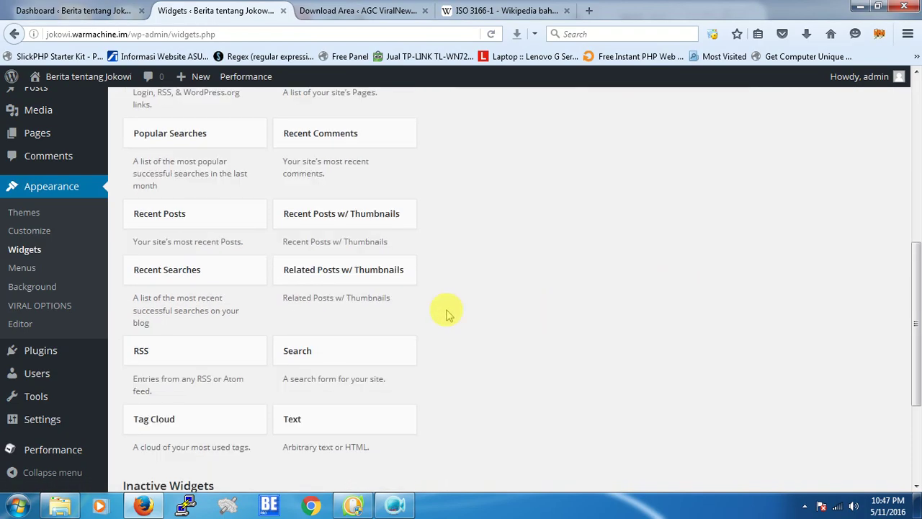
scroll(391, 312, down, 5)
scroll(392, 317, up, 1)
scroll(391, 315, up, 5)
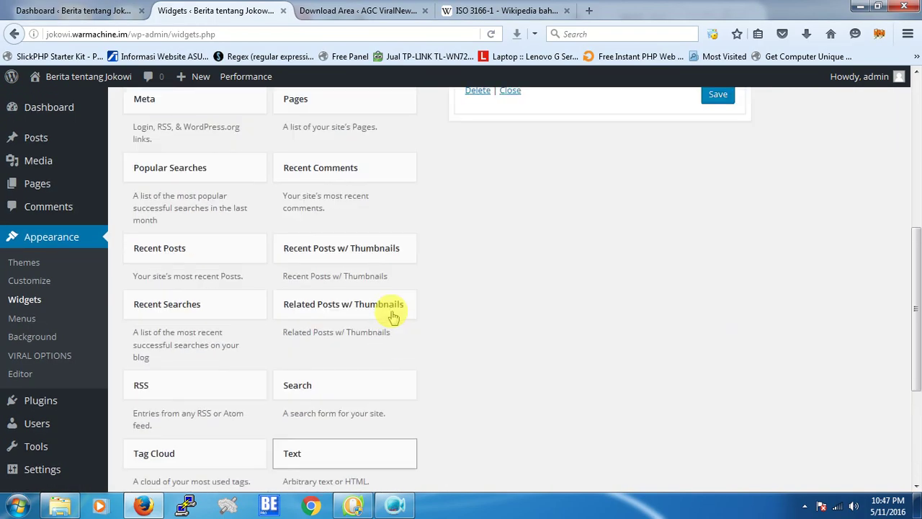
scroll(297, 229, up, 5)
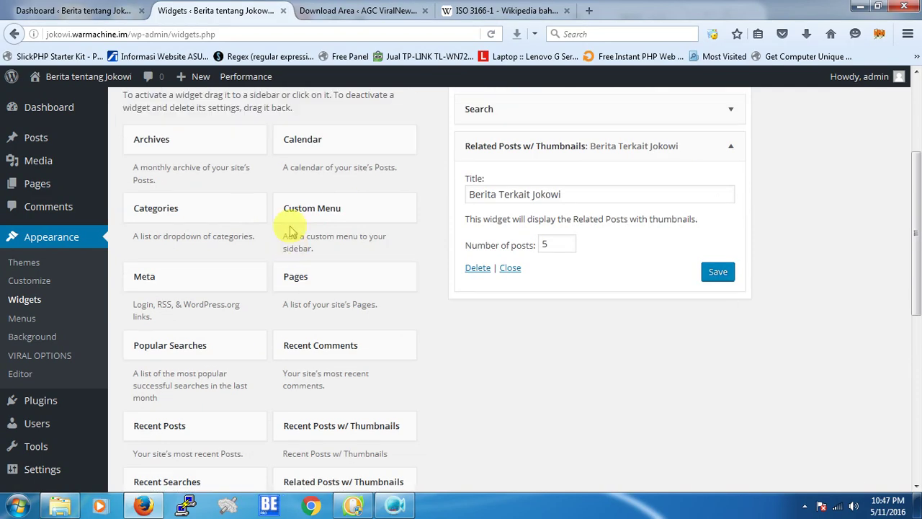
scroll(328, 240, down, 8)
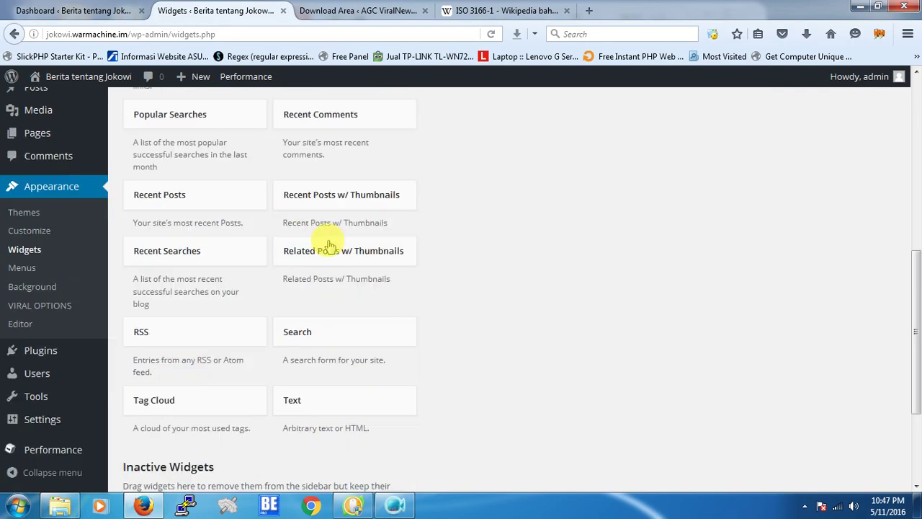
Add the Recent Searches and Popular Searches widgets to Sidebar Right.
click(225, 258)
click(233, 363)
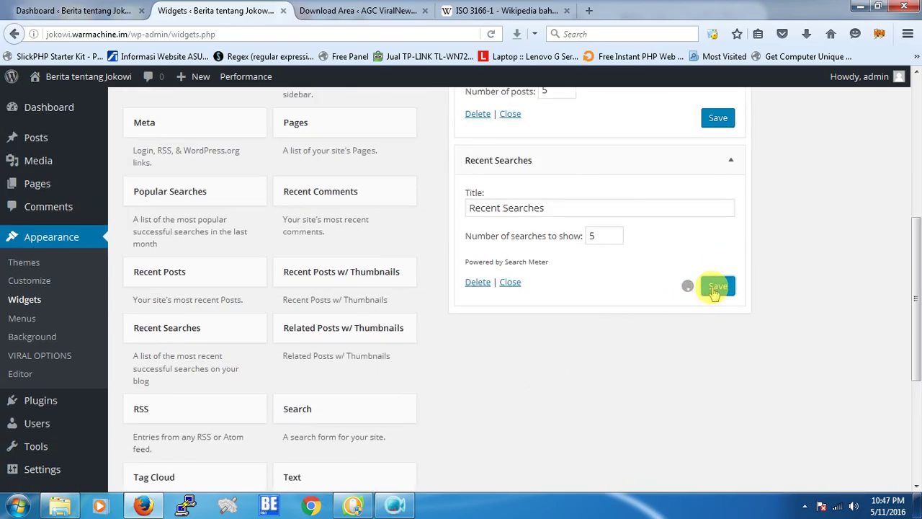
click(729, 159)
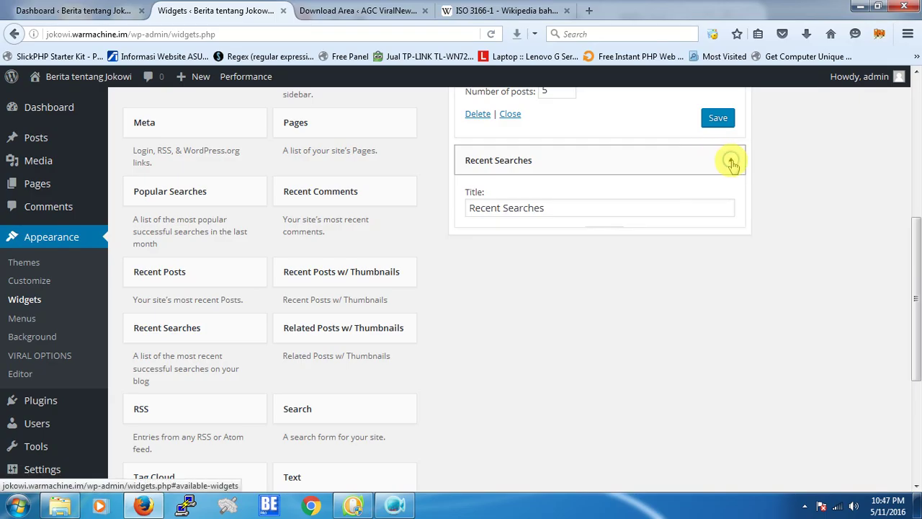
scroll(397, 290, down, 2)
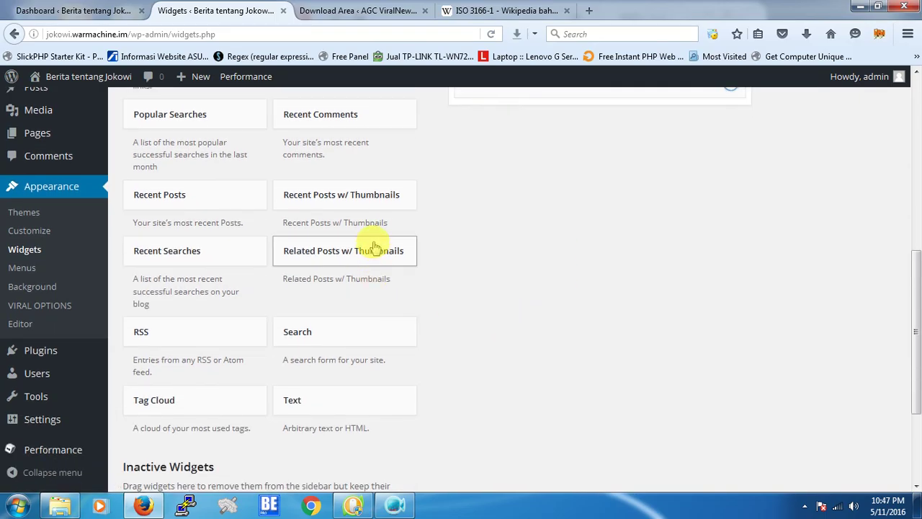
click(216, 114)
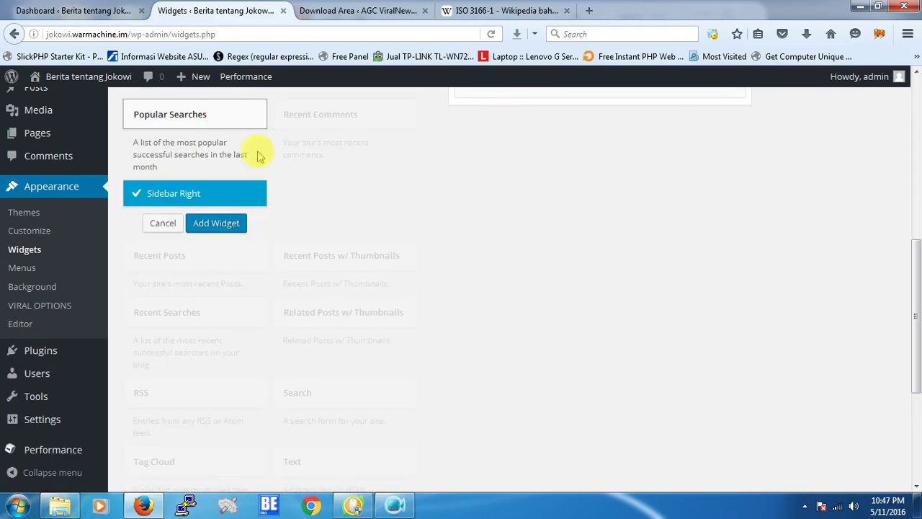
click(237, 225)
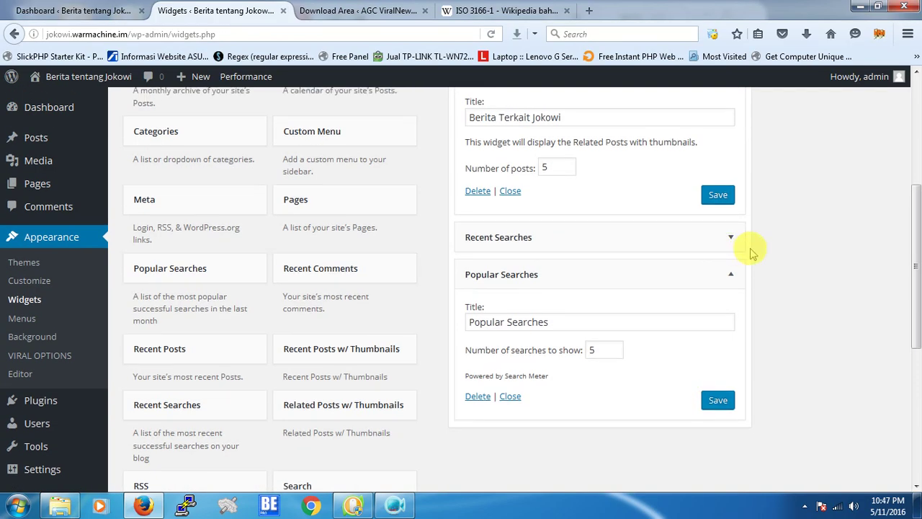
click(729, 275)
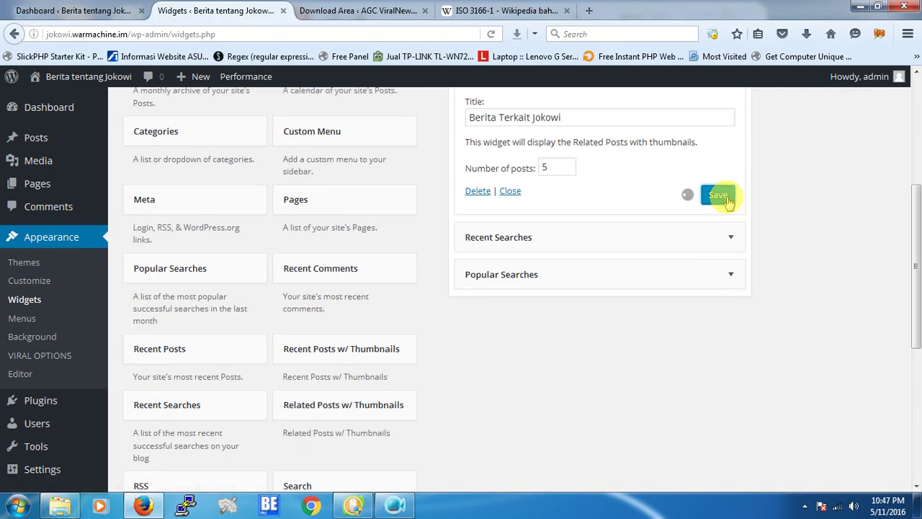
Save the Berita Terkait Jokowi related-posts widget and the Popular Searches widget settings.
click(730, 238)
click(718, 363)
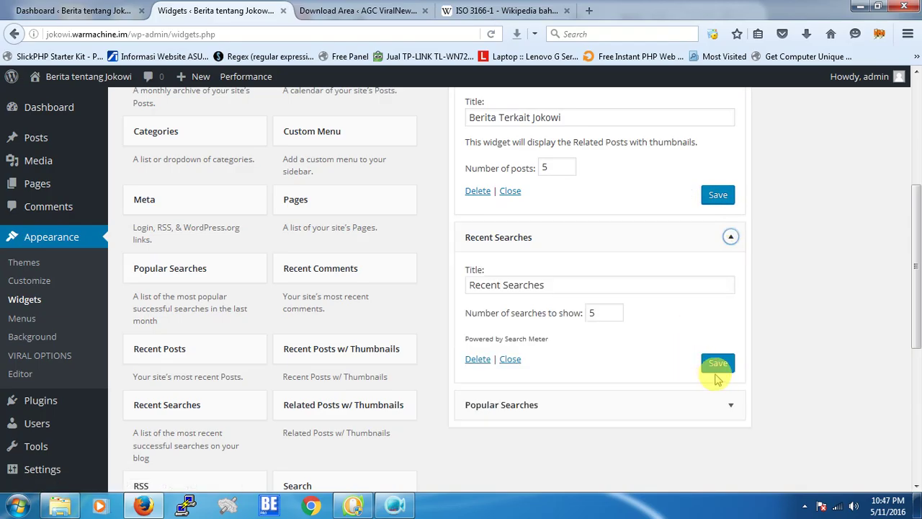
click(728, 407)
scroll(788, 397, down, 5)
click(716, 222)
scroll(806, 269, up, 10)
Visit the live site and open the second post on the homepage.
mouse_move(79, 76)
click(55, 101)
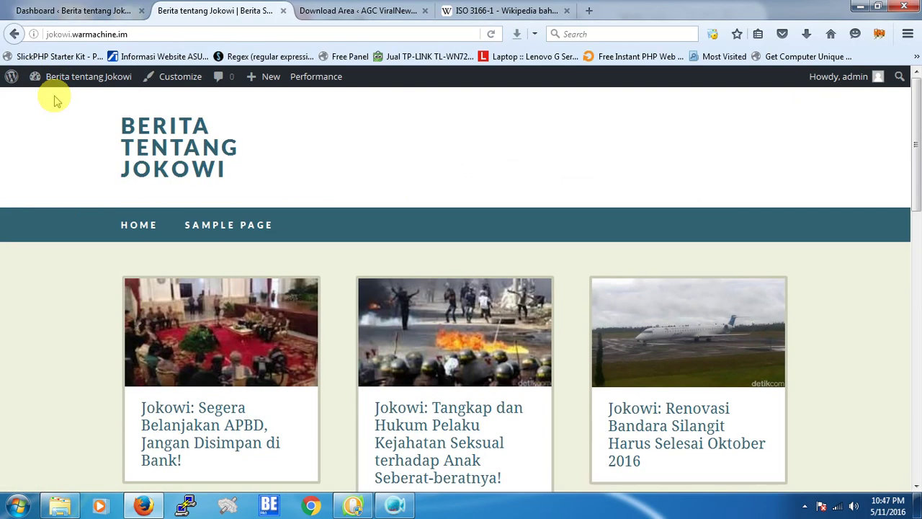
scroll(54, 96, down, 5)
click(431, 232)
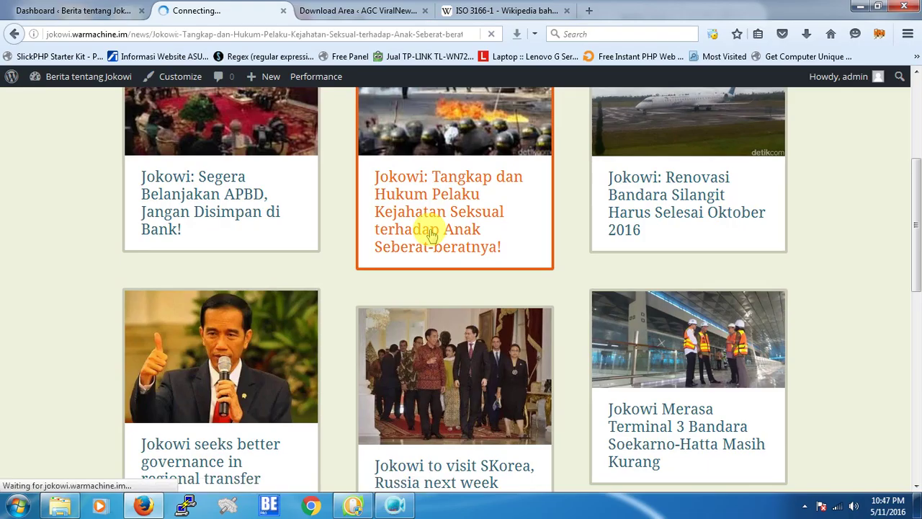
scroll(723, 238, down, 3)
scroll(723, 238, down, 10)
scroll(723, 237, down, 10)
scroll(723, 237, up, 20)
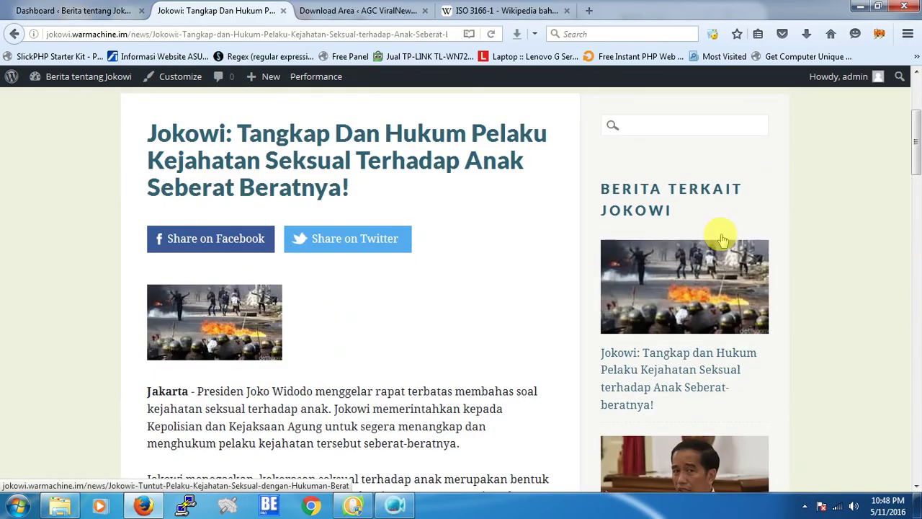
Search the site for 'jokowi' using the sidebar search box.
mouse_move(78, 87)
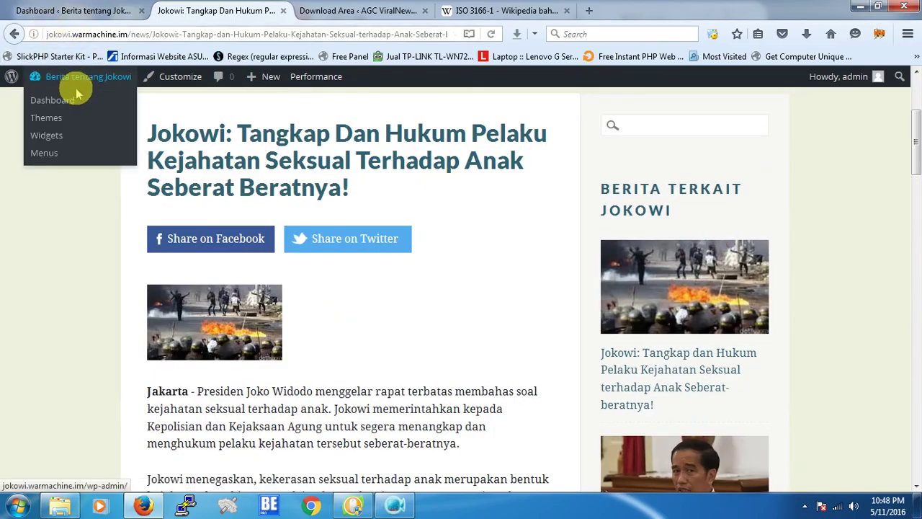
click(670, 136)
text(jokowi)
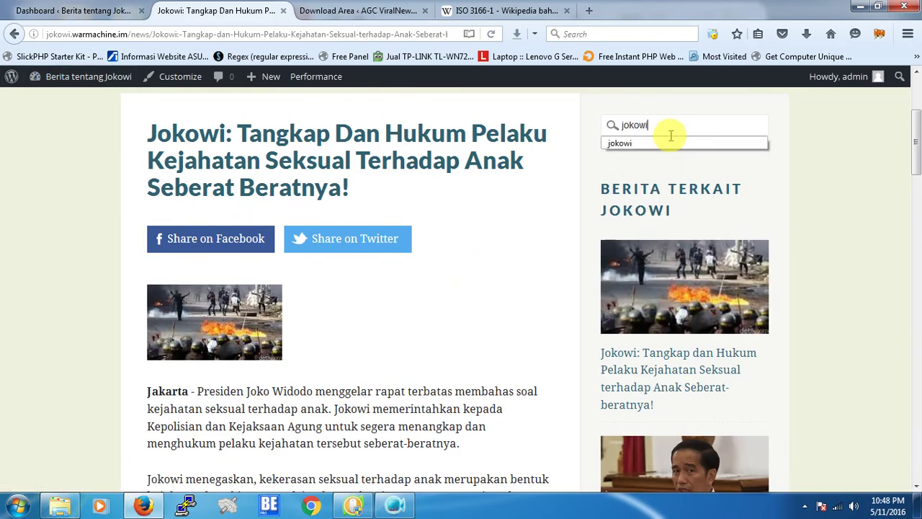
key(Return)
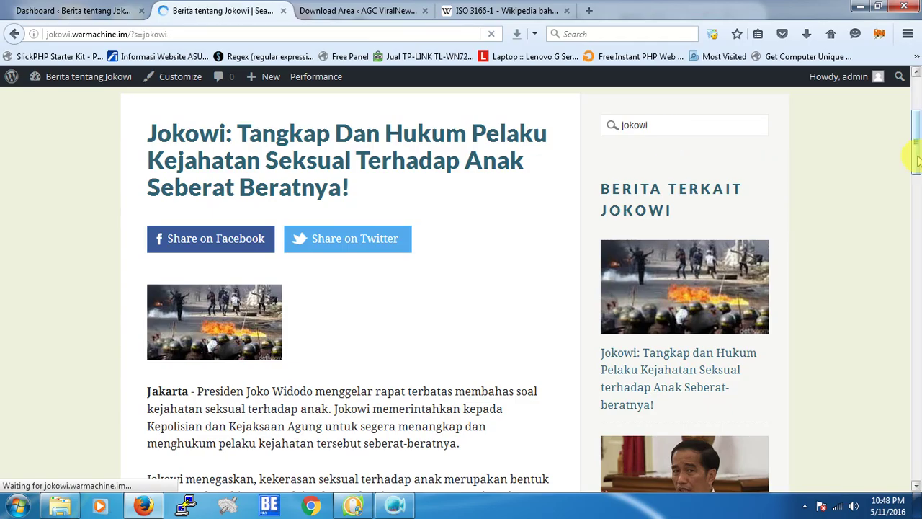
scroll(871, 192, down, 5)
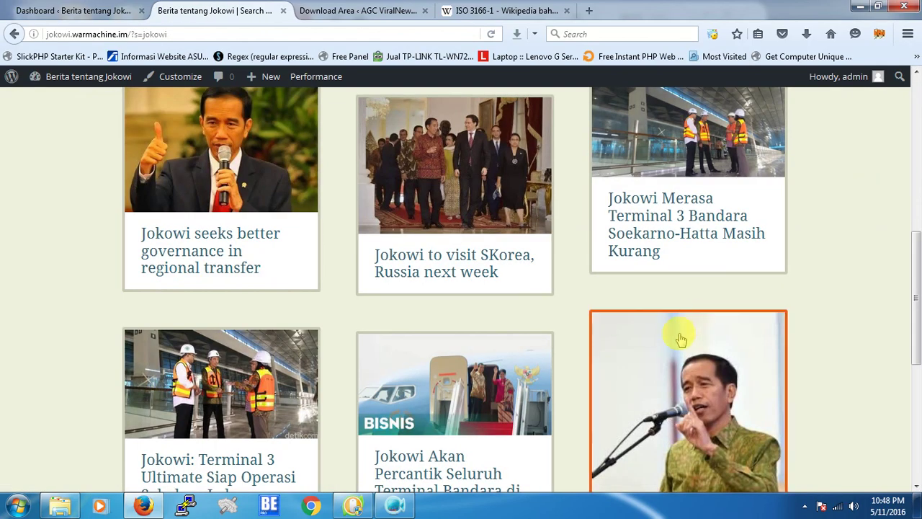
Open the 'Jokowi: Tuntut Pelaku Kejahatan Seksual dengan Hukuman Berat' article and check Recent Searches.
click(680, 339)
scroll(742, 313, down, 2)
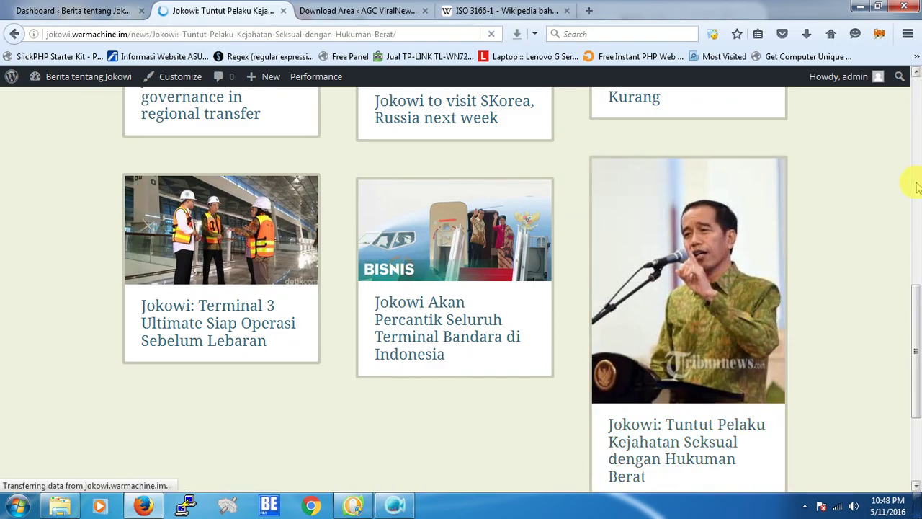
scroll(911, 216, down, 10)
scroll(916, 373, down, 10)
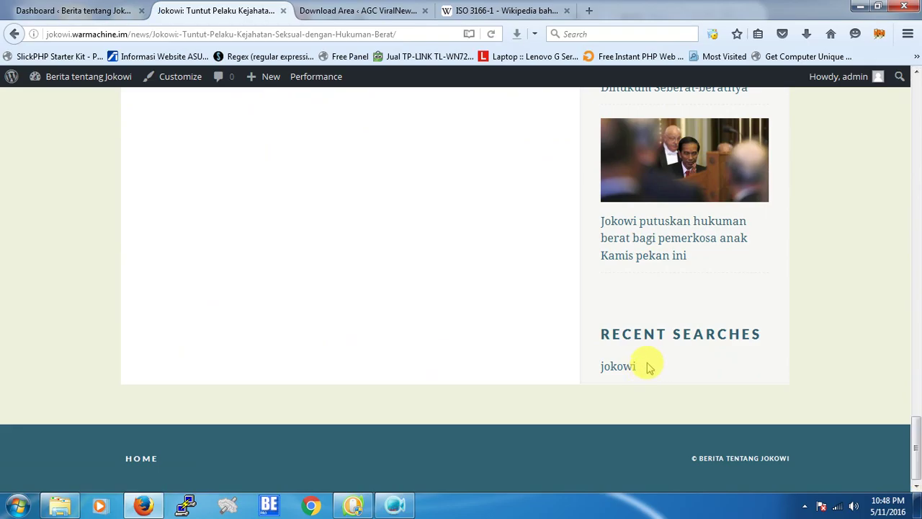
scroll(692, 331, up, 10)
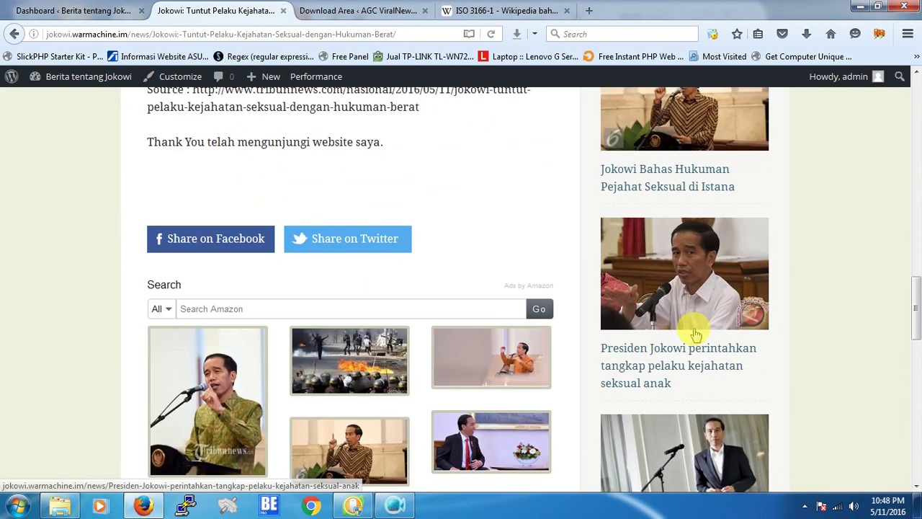
scroll(696, 332, down, 10)
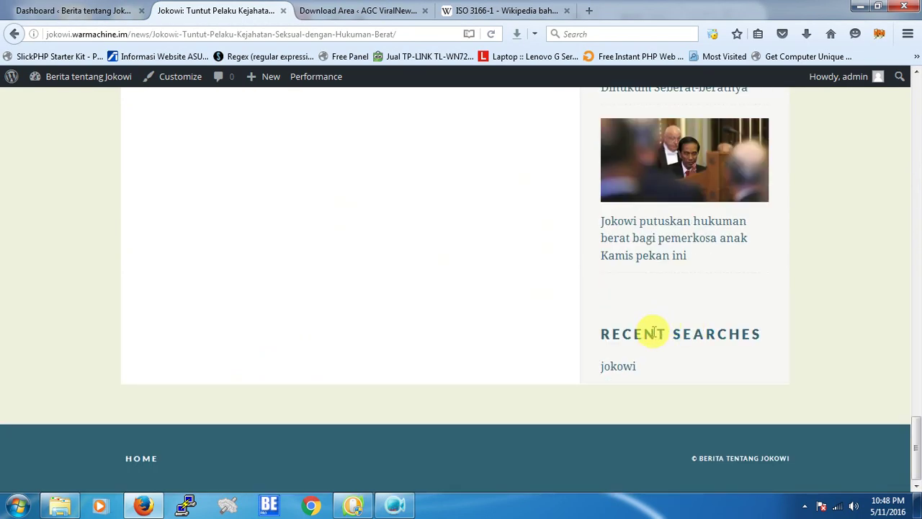
scroll(653, 332, up, 6)
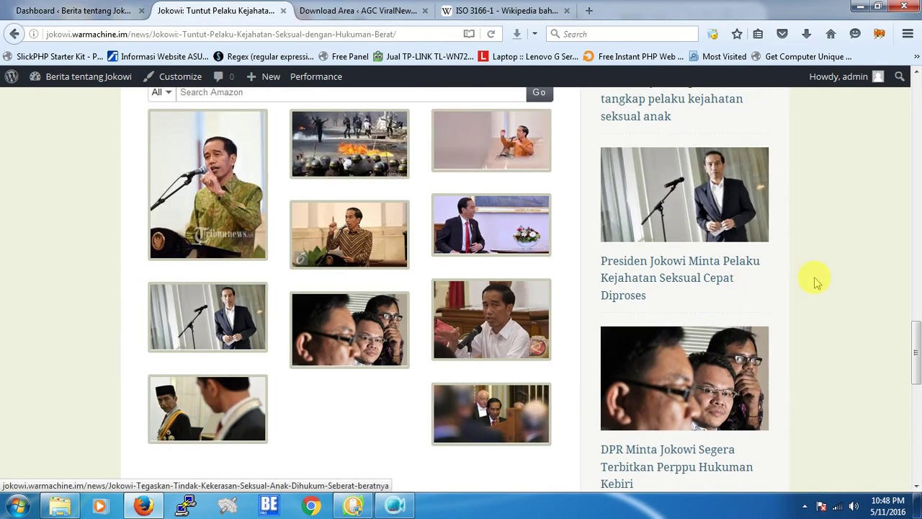
scroll(857, 283, up, 3)
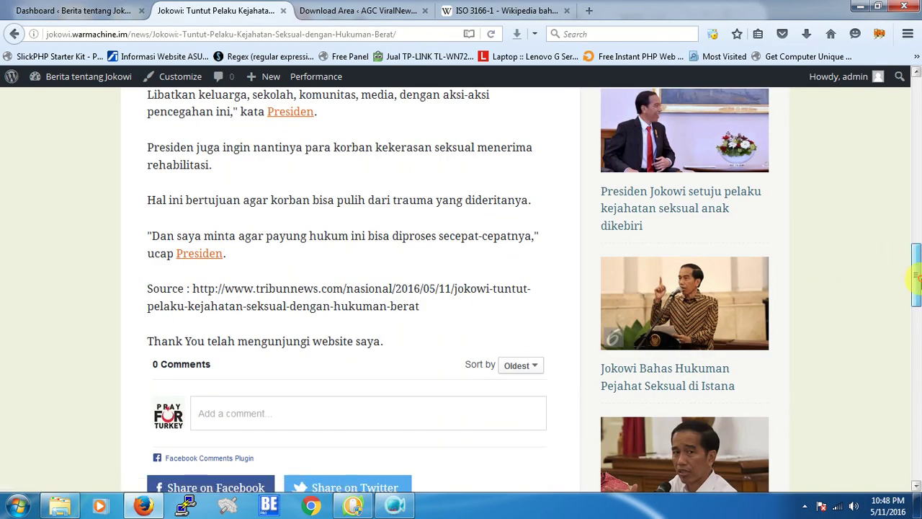
drag(915, 276, 908, 78)
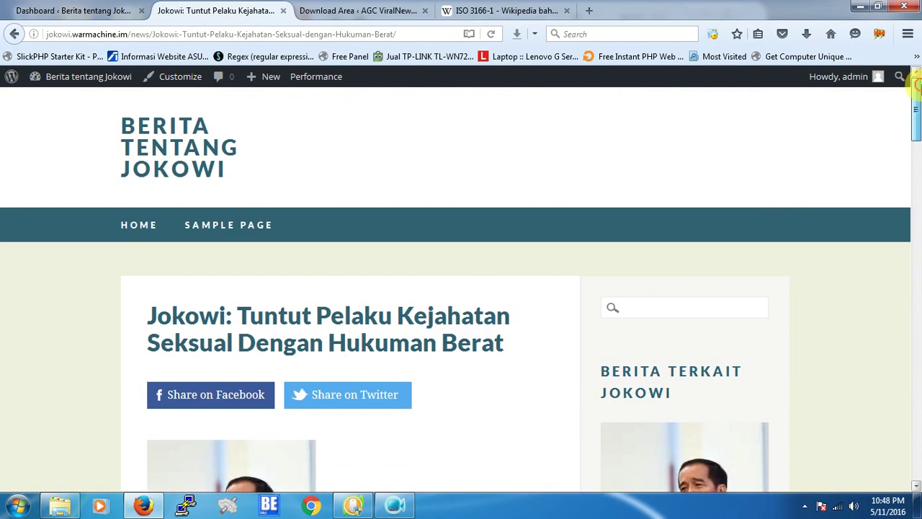
Copy the site domain jokowi.warmachine.im from the address bar.
click(127, 34)
drag(127, 33, 29, 34)
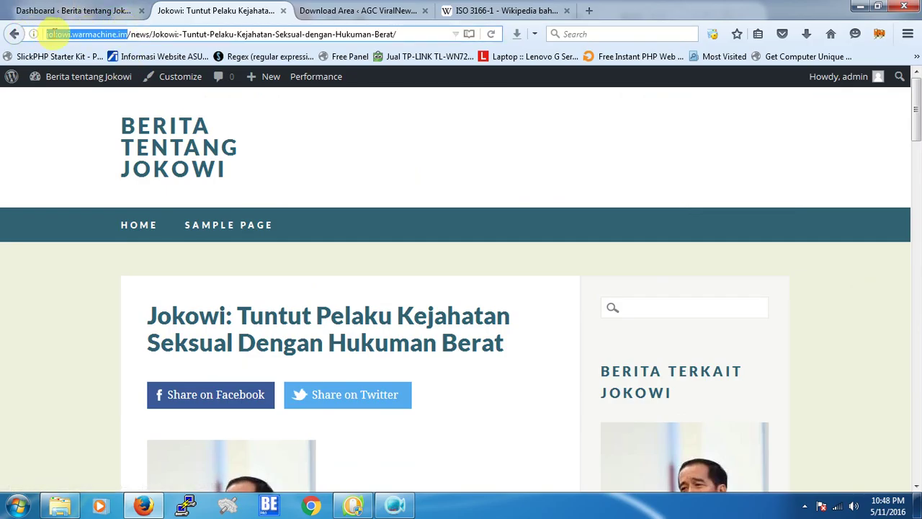
right_click(61, 43)
click(88, 78)
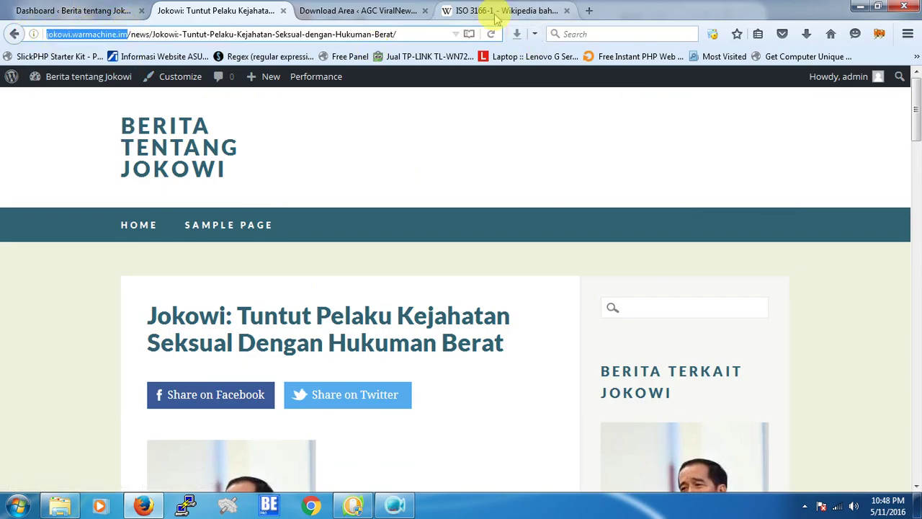
Go to google.com/addurl in the Wikipedia tab, then start a blank new tab.
click(497, 11)
click(392, 36)
text(google.com/addurl)
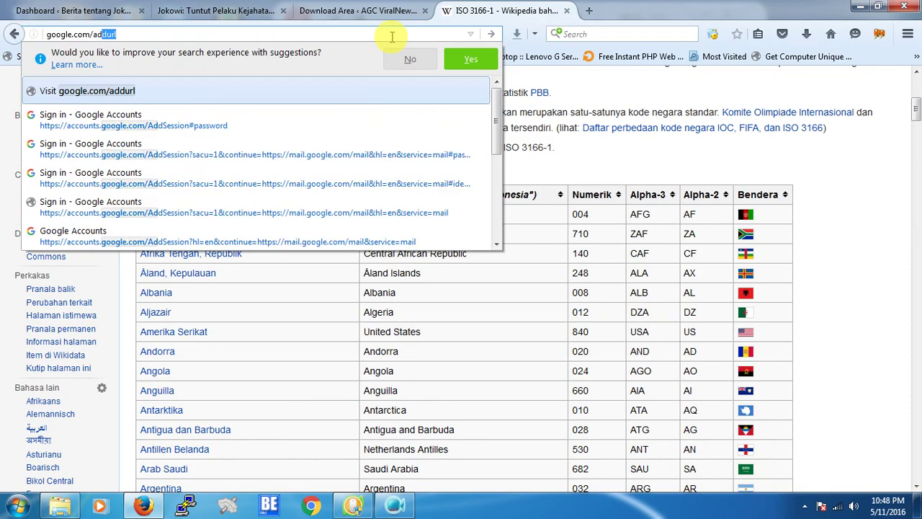
key(Return)
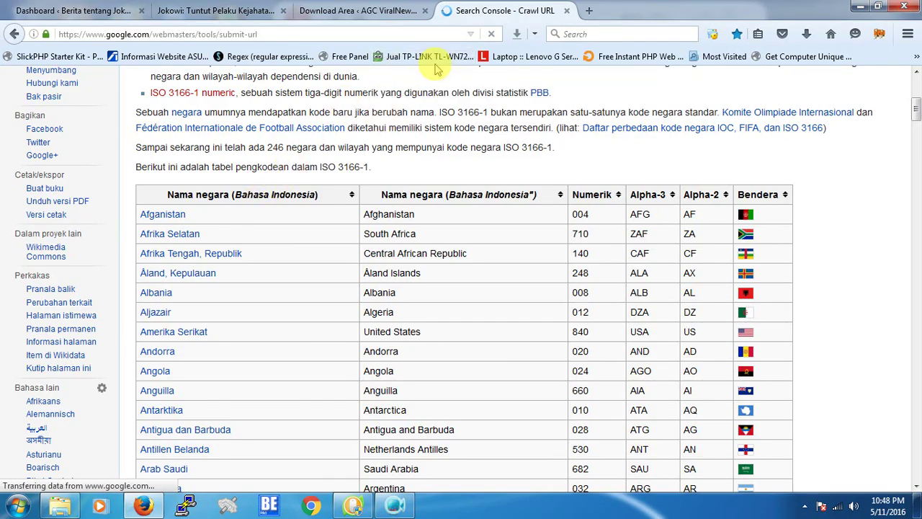
click(589, 11)
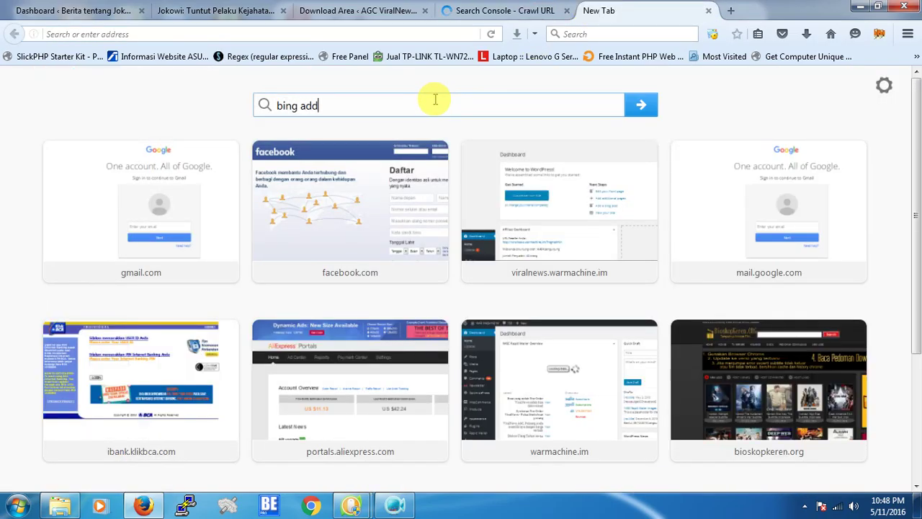
Submit the 'bing add url' web search from the new tab.
key(Return)
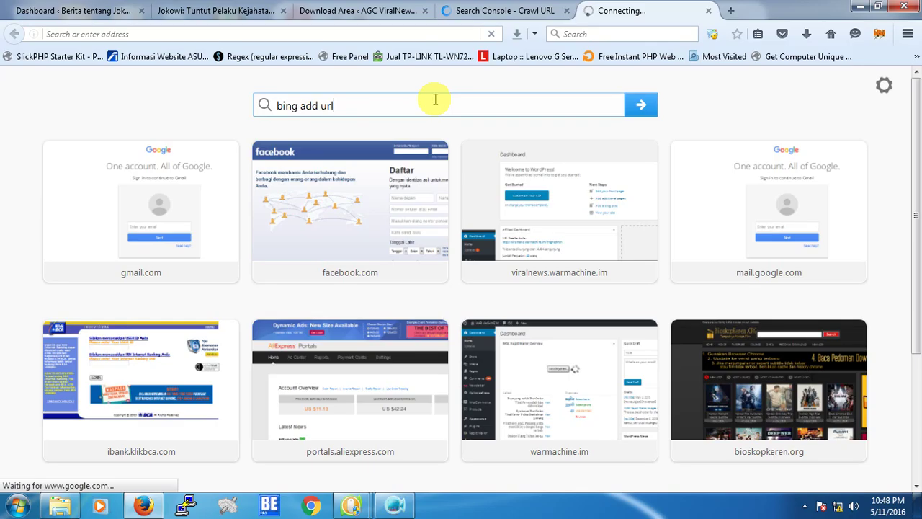